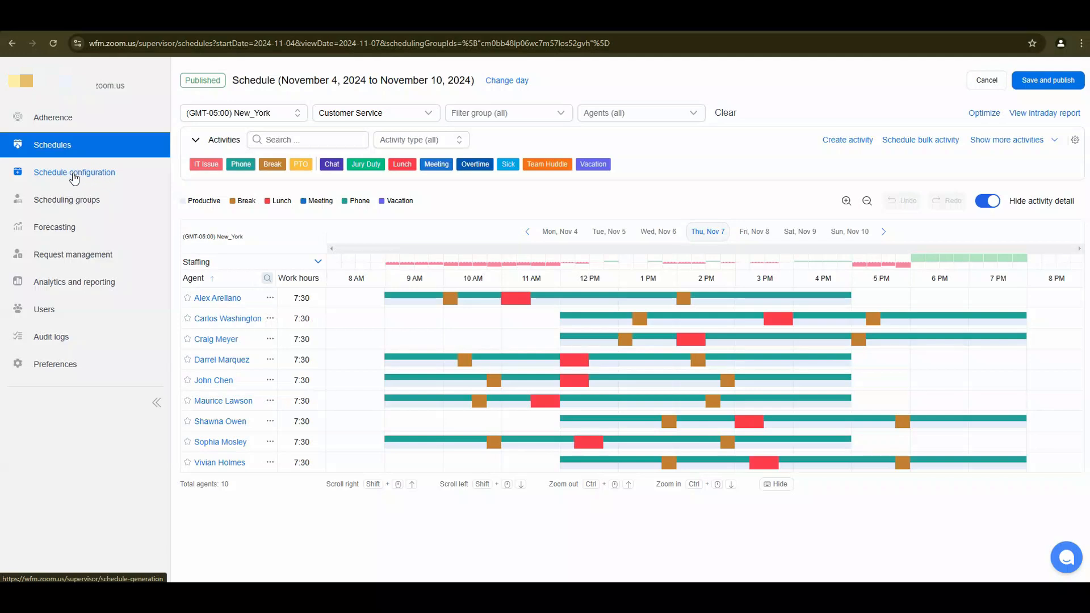
Open the shifts section of the schedule configuration and look through the list of fixed and dynamic shifts.
click(74, 178)
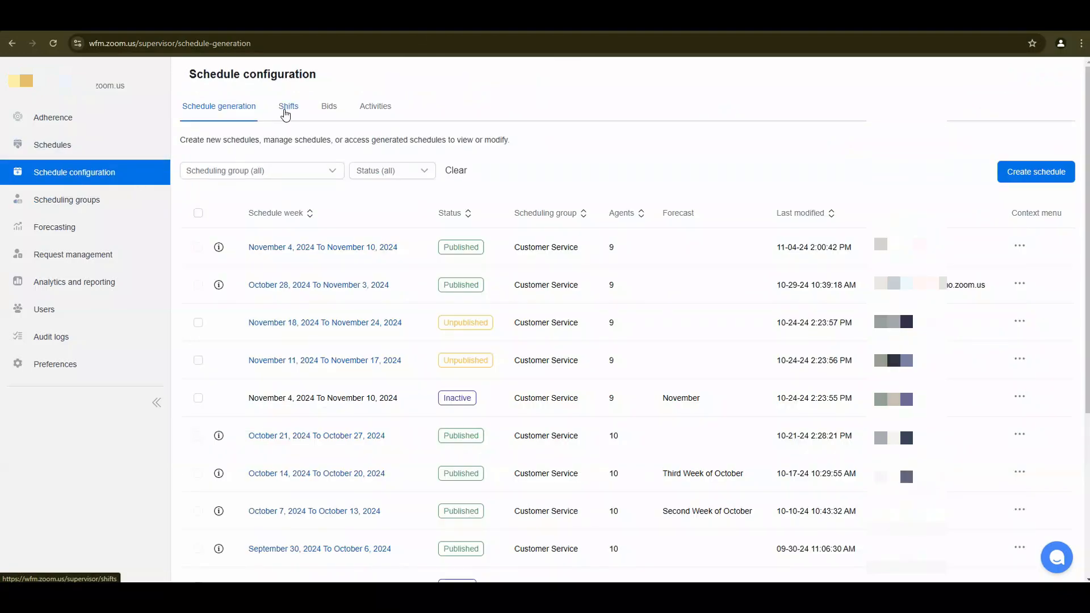
click(287, 108)
scroll(306, 288, down, 3)
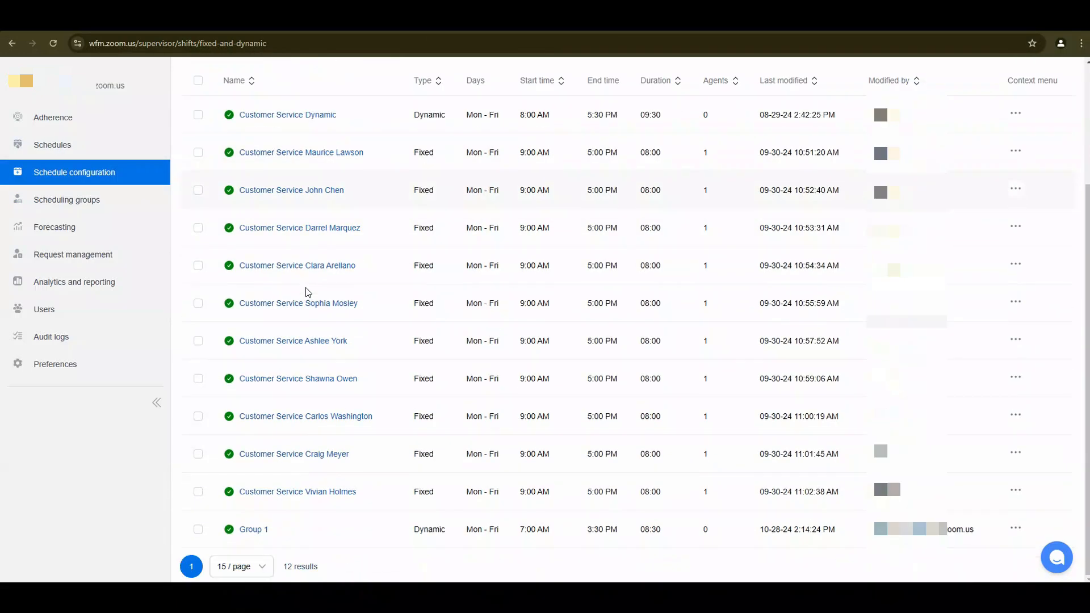
scroll(305, 295, up, 3)
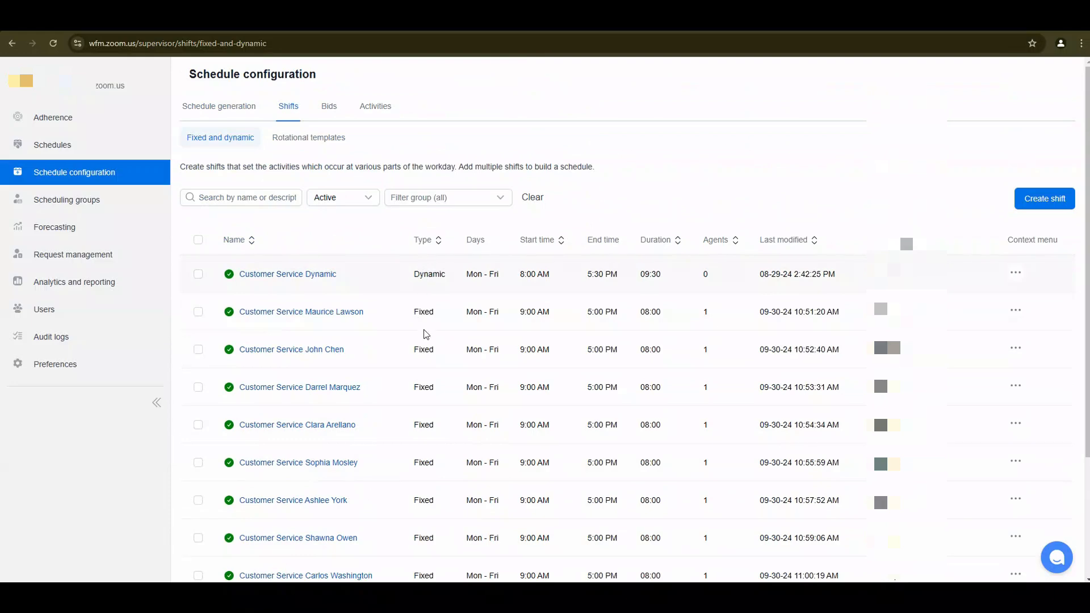
scroll(417, 427, down, 2)
scroll(418, 427, up, 2)
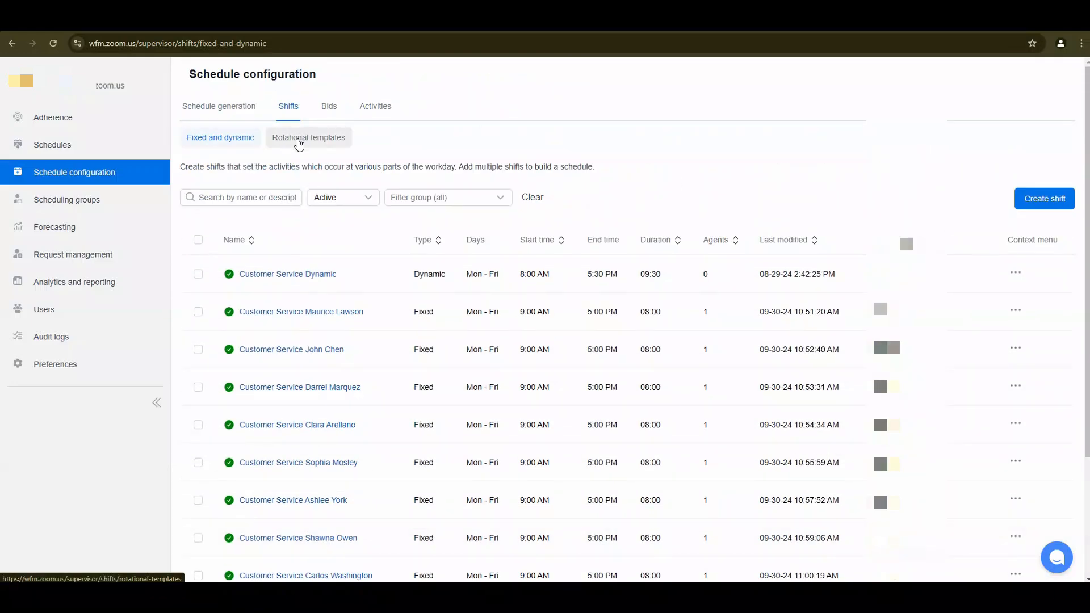
Add a rotational template named Rotational with 1 week in each shift before the agent rotates.
click(299, 145)
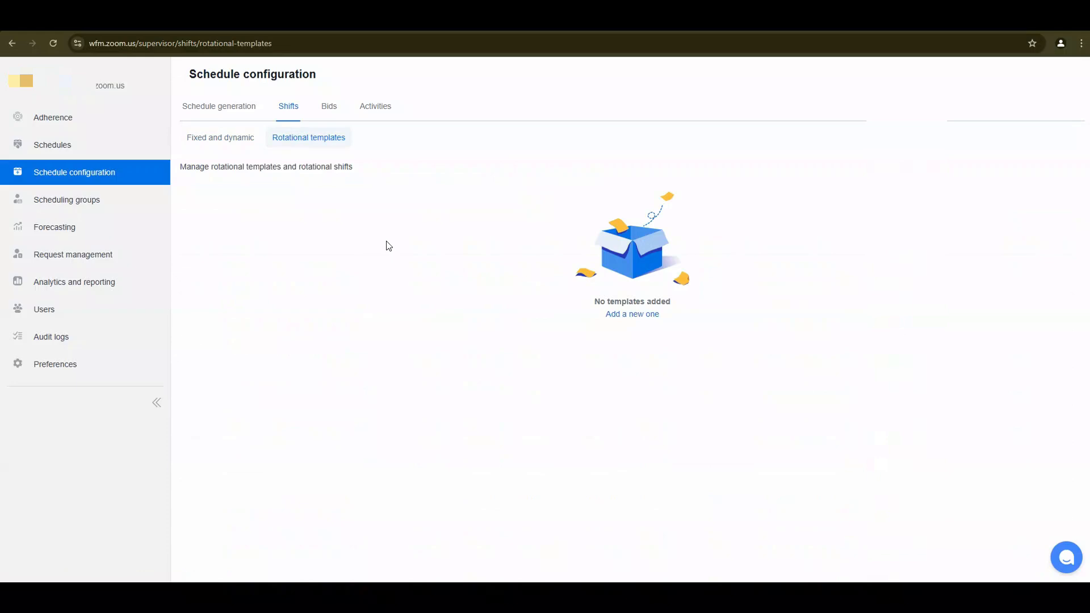
click(636, 318)
click(272, 153)
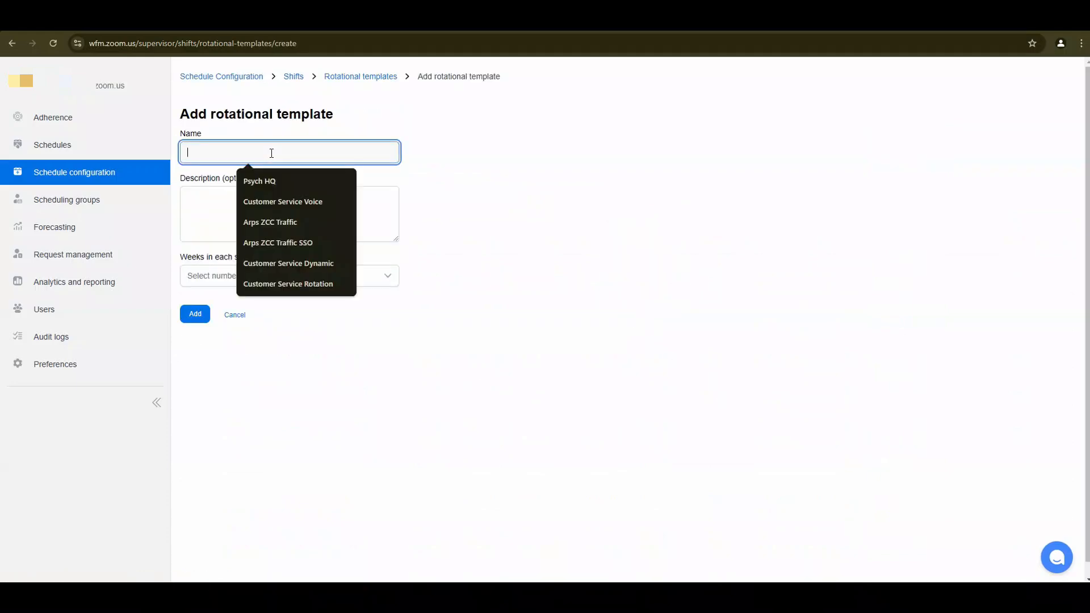
text(Rotational)
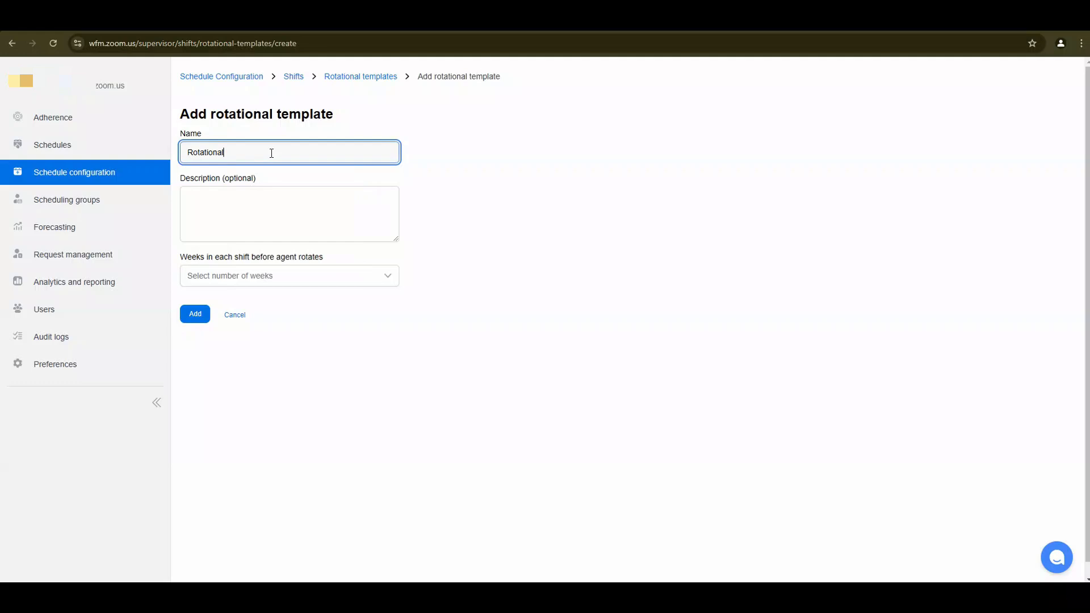
click(311, 206)
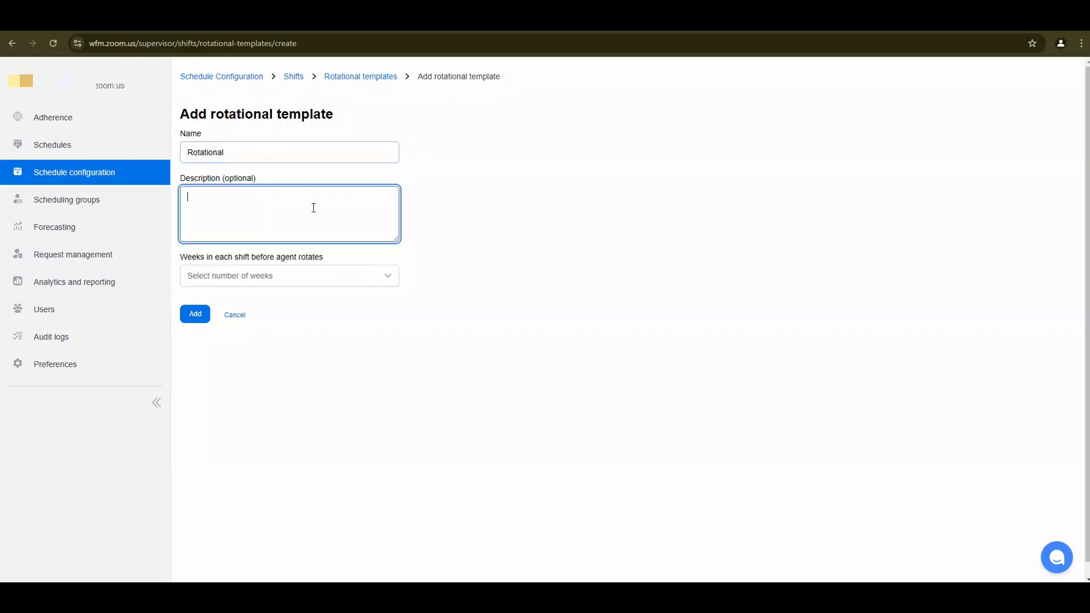
click(287, 281)
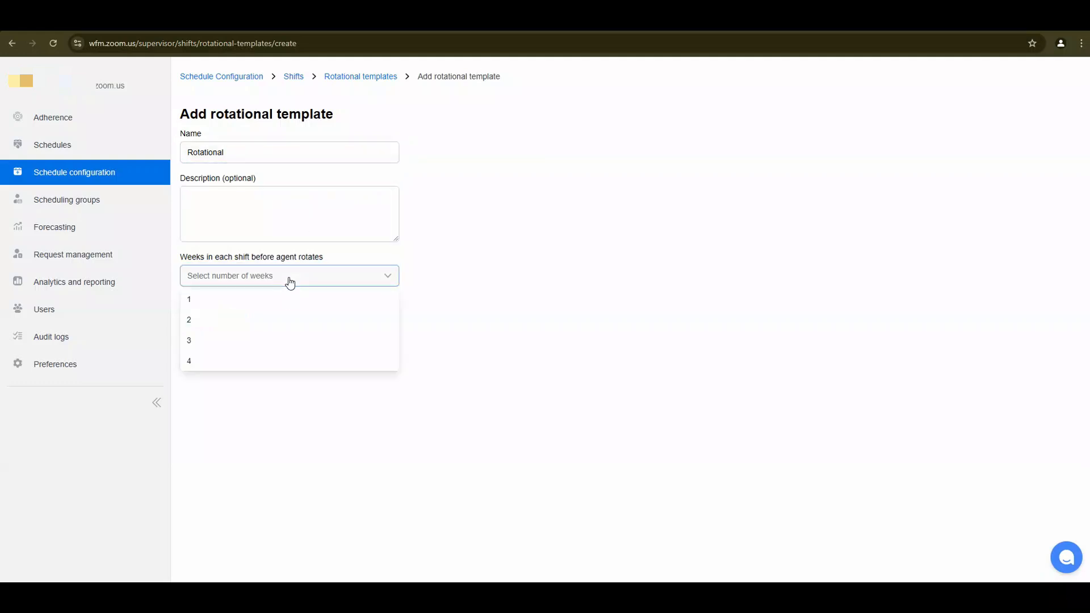
click(216, 307)
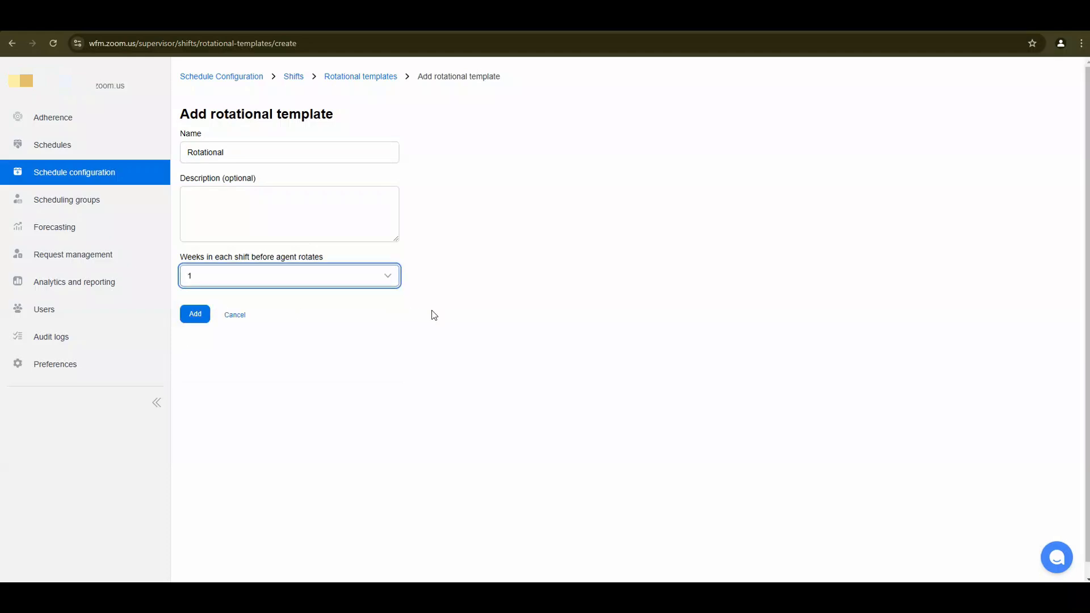
click(193, 315)
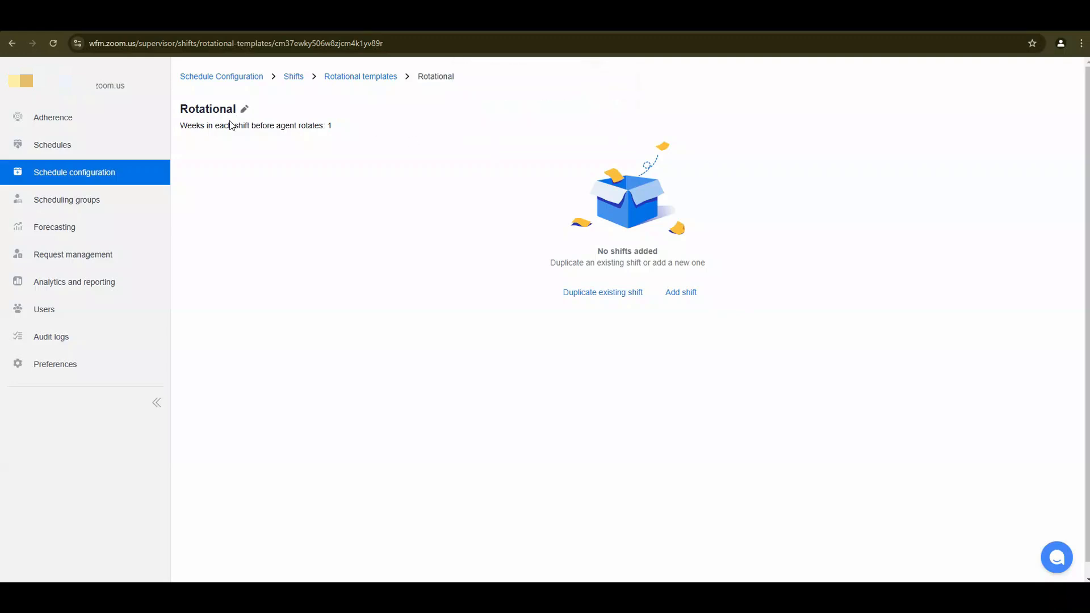
Start a new shift in the Rotational template, named Week 1, with Phone as the default shift activity.
drag(334, 126, 308, 126)
click(681, 293)
click(249, 211)
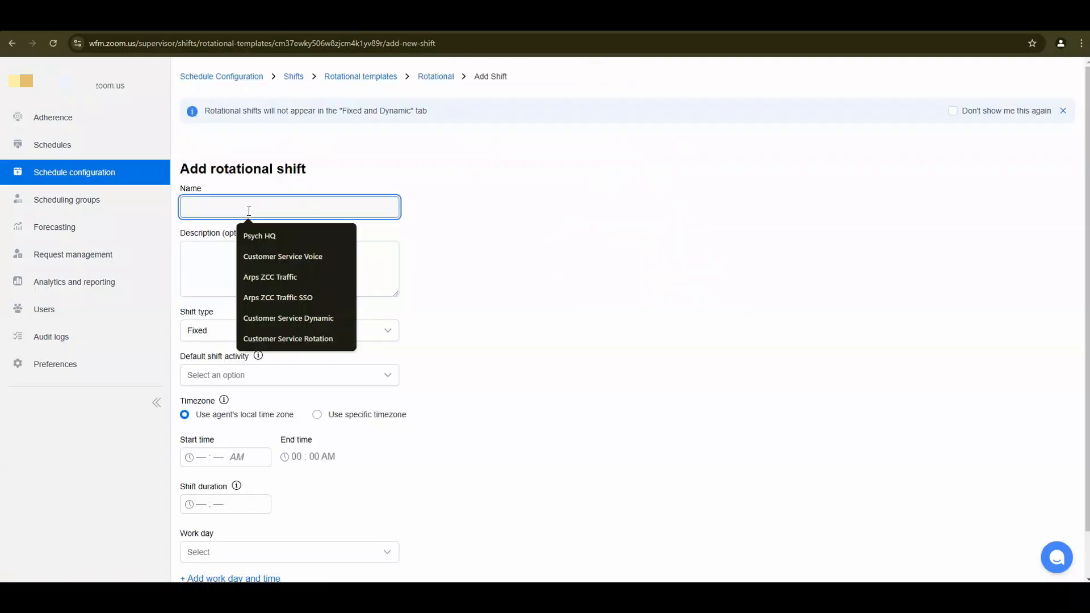
text(Week 1)
key(Tab)
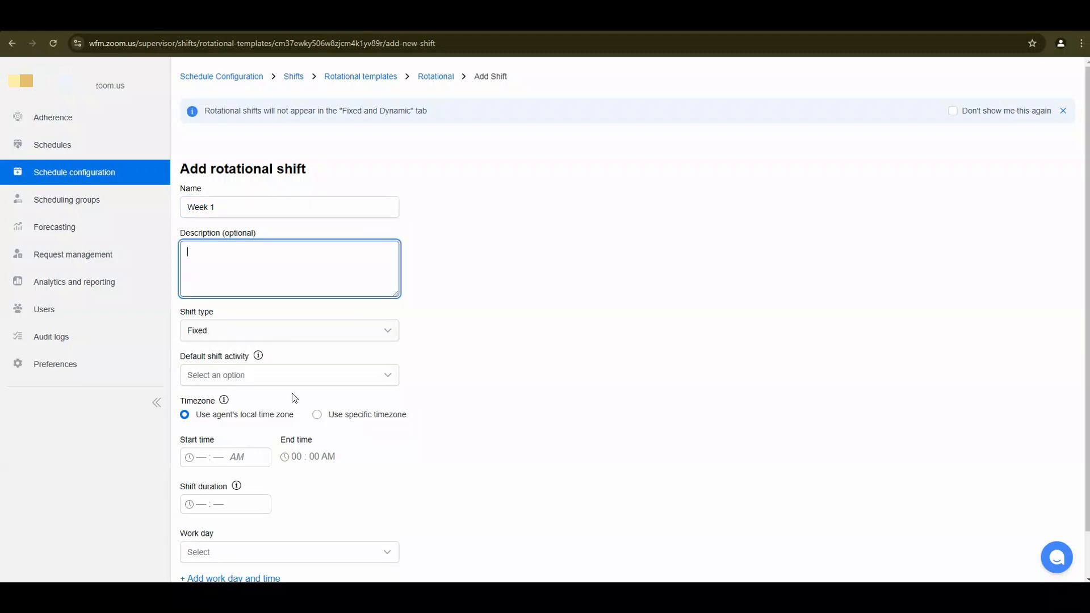
click(284, 379)
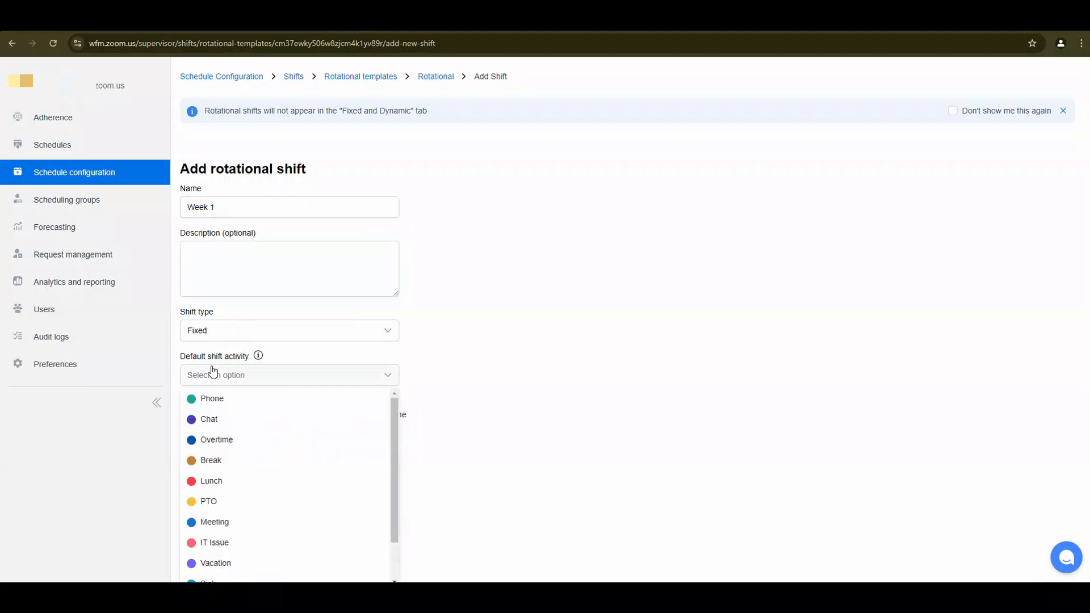
click(246, 405)
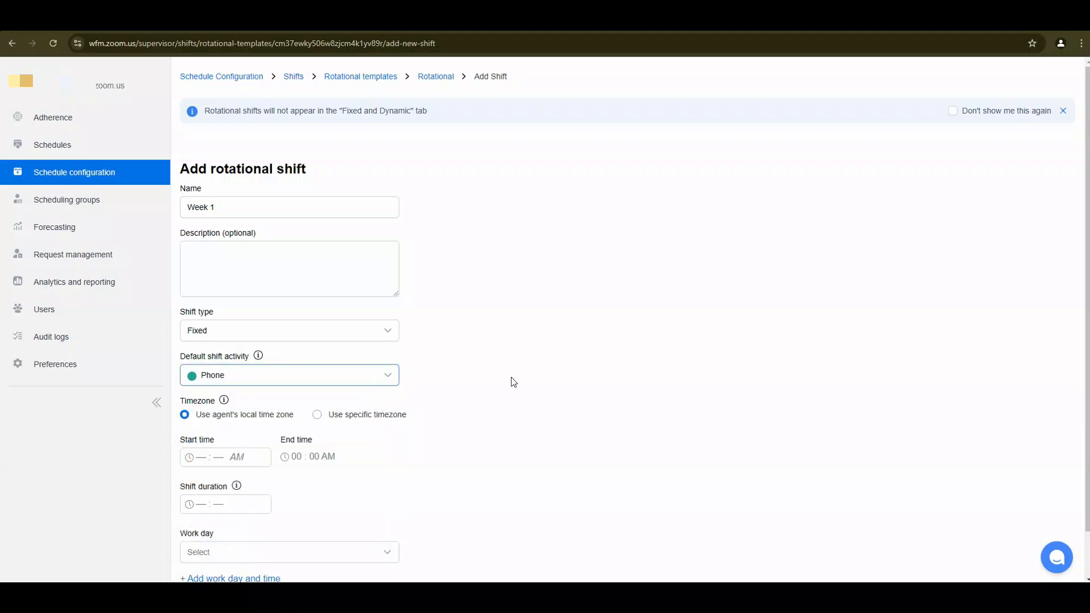
Set the Week 1 shift's start time to 08:00 AM and its duration to 09:00.
scroll(511, 379, down, 1)
click(200, 408)
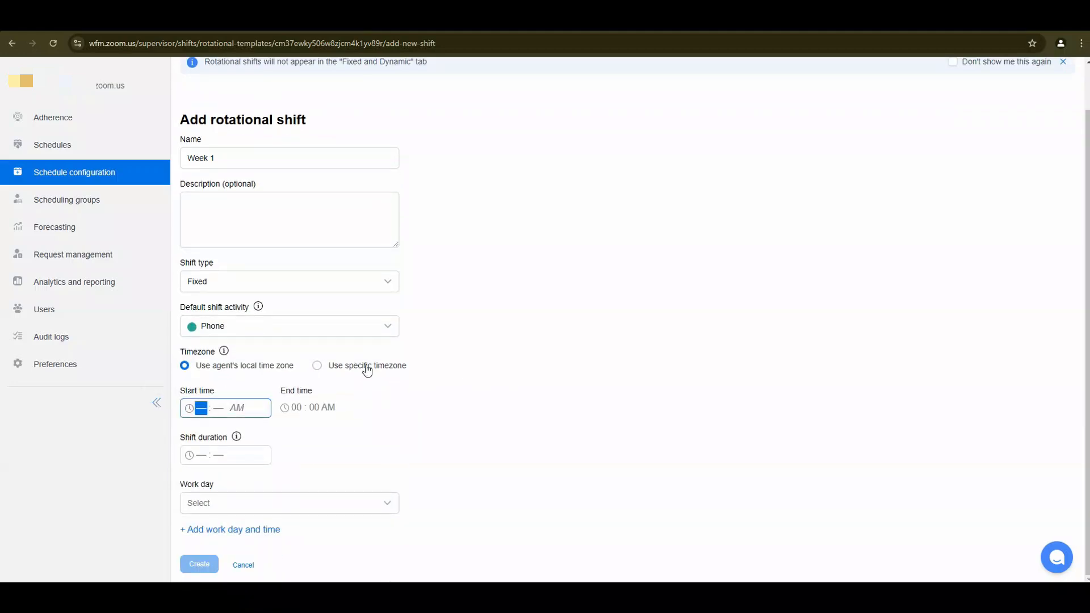
text(8 : 00 AM)
click(299, 409)
click(200, 455)
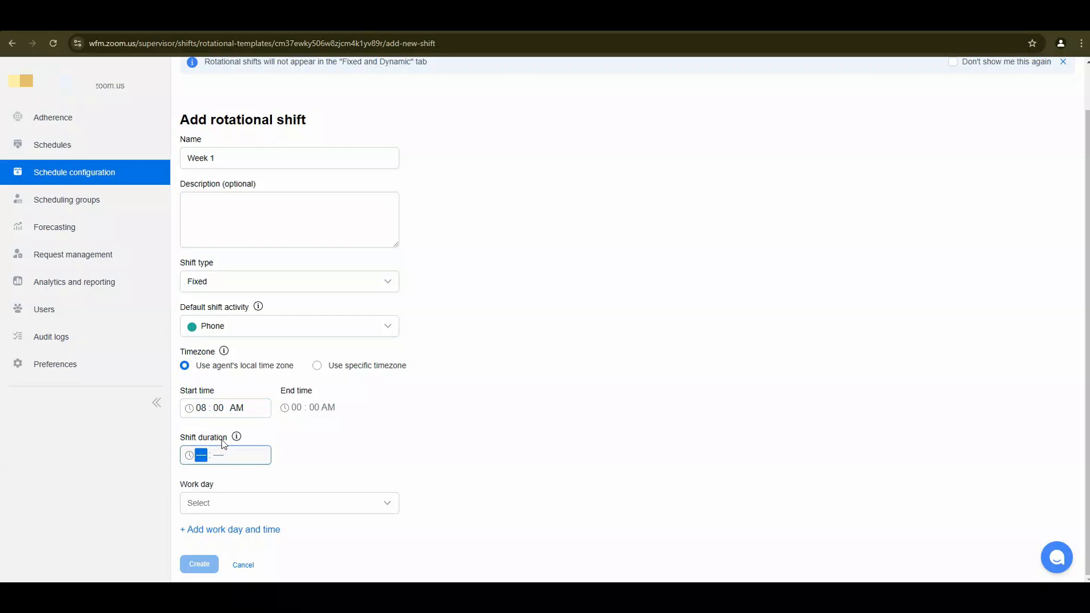
text(9 : 00)
click(398, 484)
Select Monday, Tuesday, Wednesday, Thursday and Friday as the work days and create the shift.
click(246, 503)
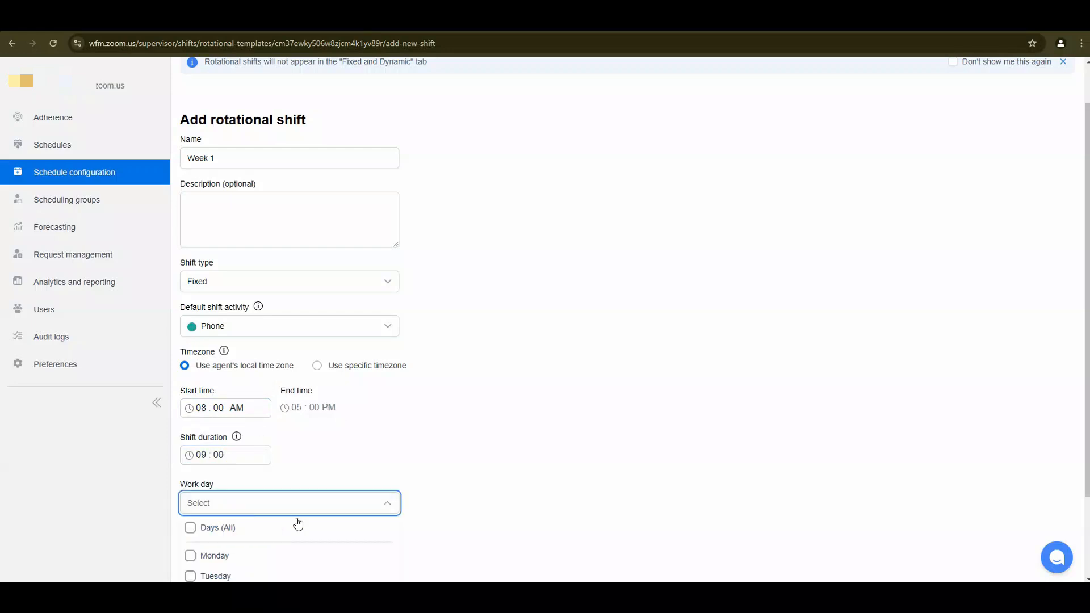
scroll(266, 499, down, 2)
click(190, 452)
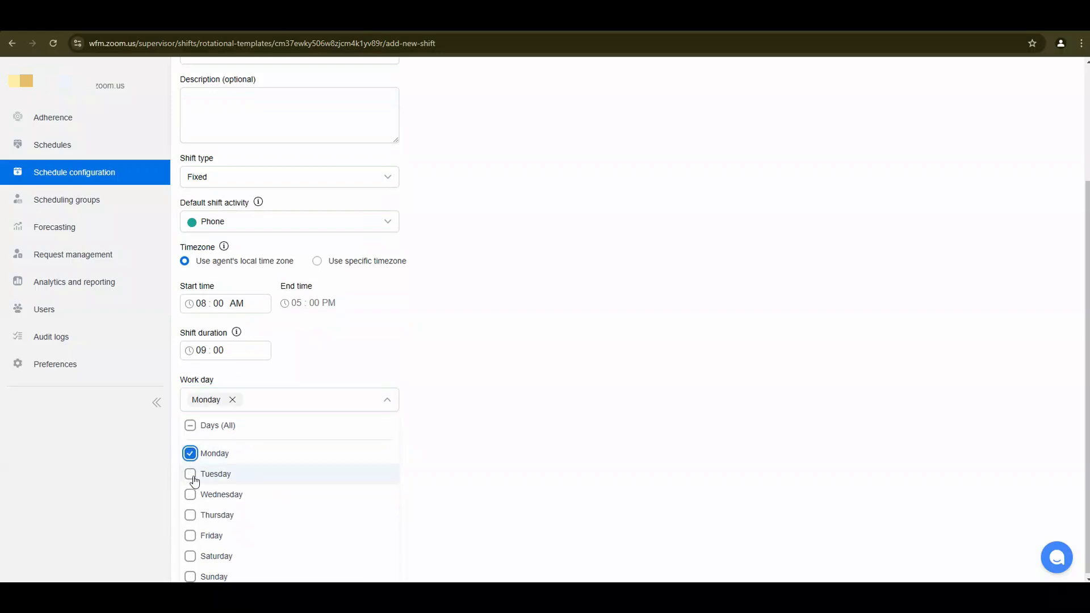
click(191, 474)
click(192, 495)
click(192, 515)
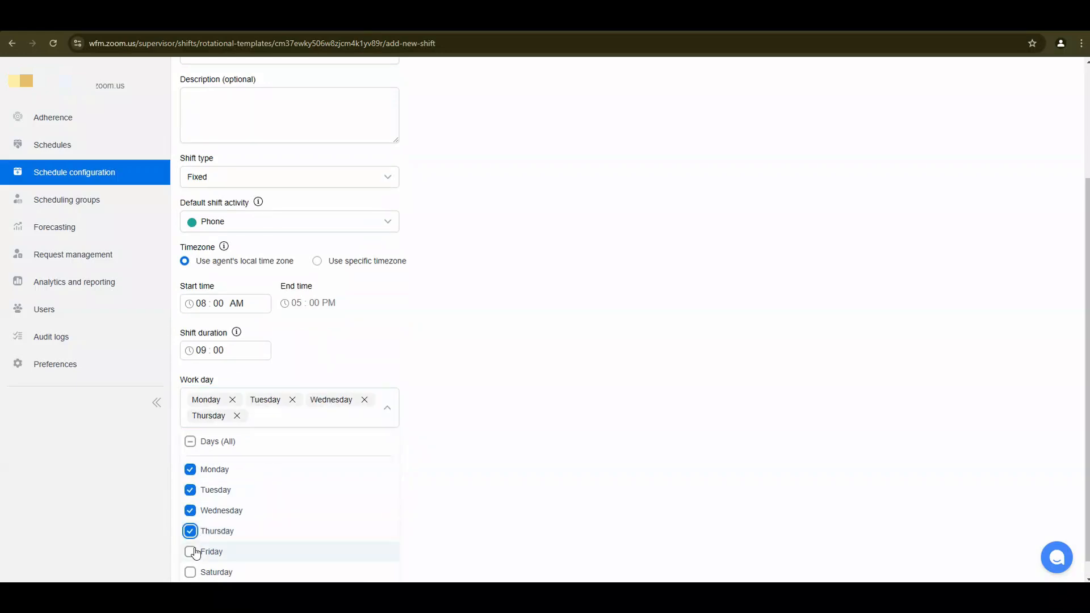
click(192, 551)
click(411, 455)
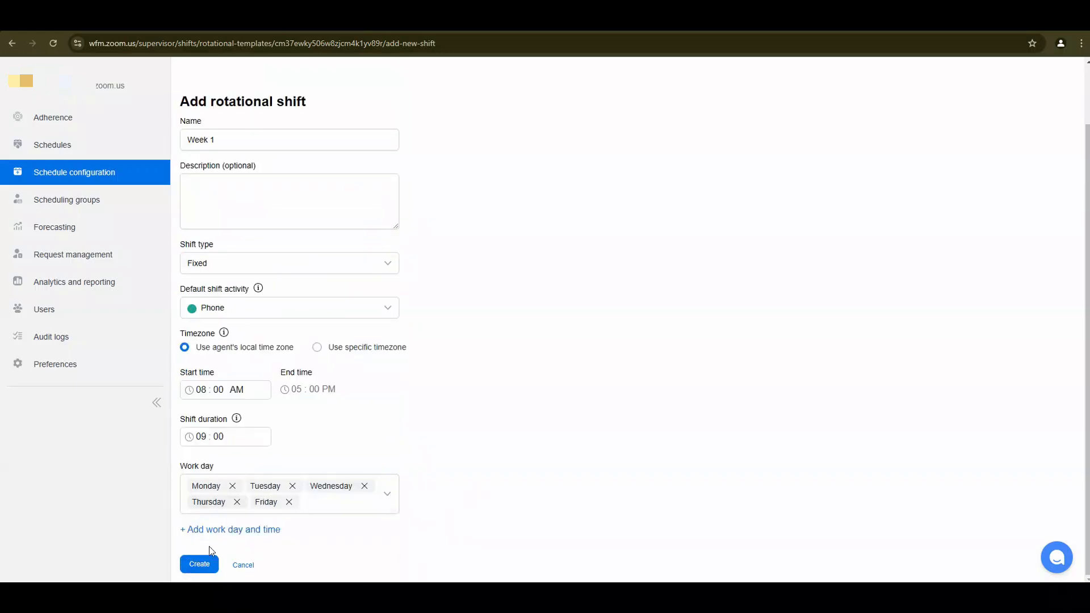
click(209, 568)
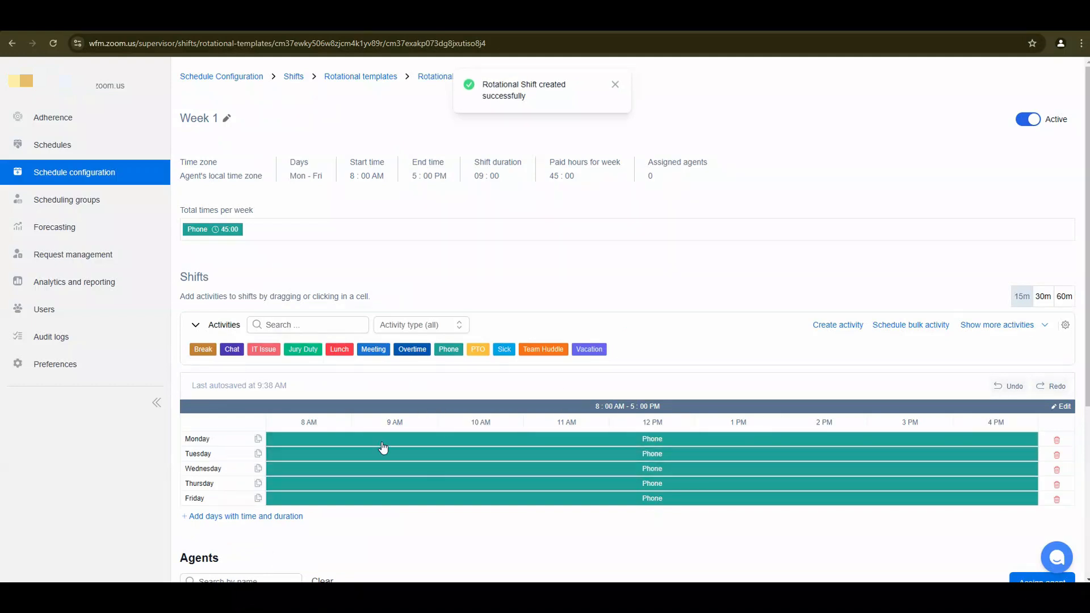
Review the Week 1 shift's details and weekly activity grid, then return to the Rotational template's shift list.
scroll(484, 448, down, 3)
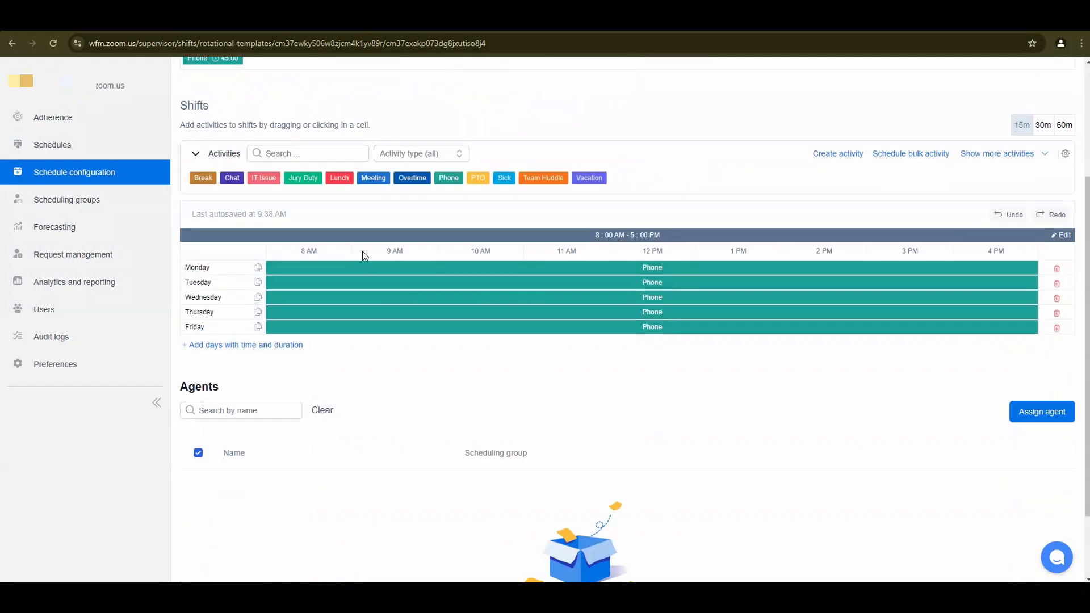
scroll(470, 312, up, 3)
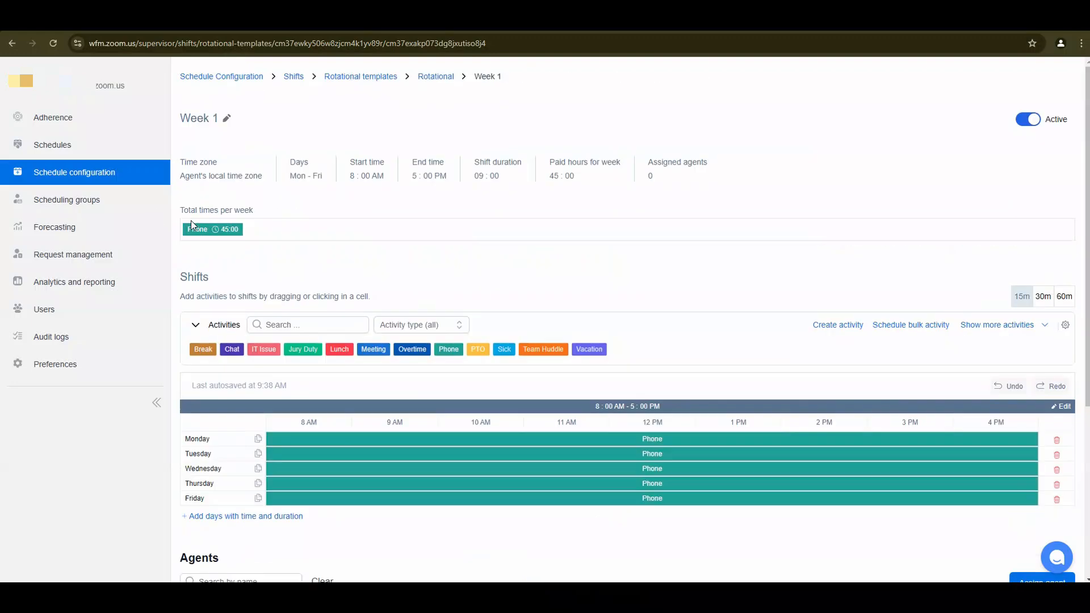
click(438, 77)
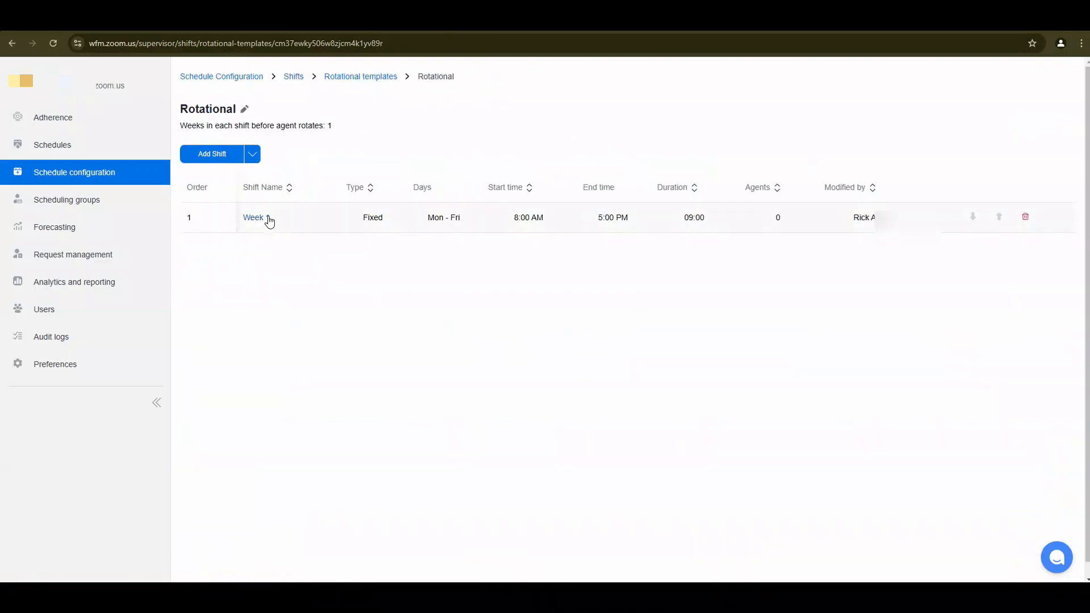
mouse_move(260, 218)
mouse_down()
mouse_move(234, 219)
mouse_move(244, 226)
mouse_up()
Search the existing shifts for "week" and choose Week 1 for duplication into the Rotational template.
click(252, 156)
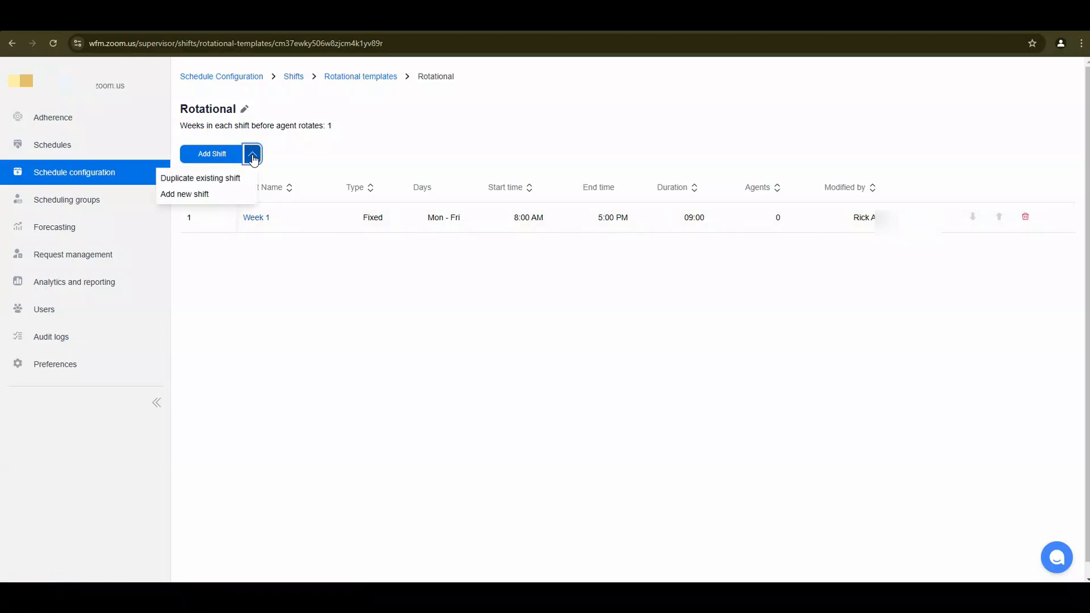
click(214, 179)
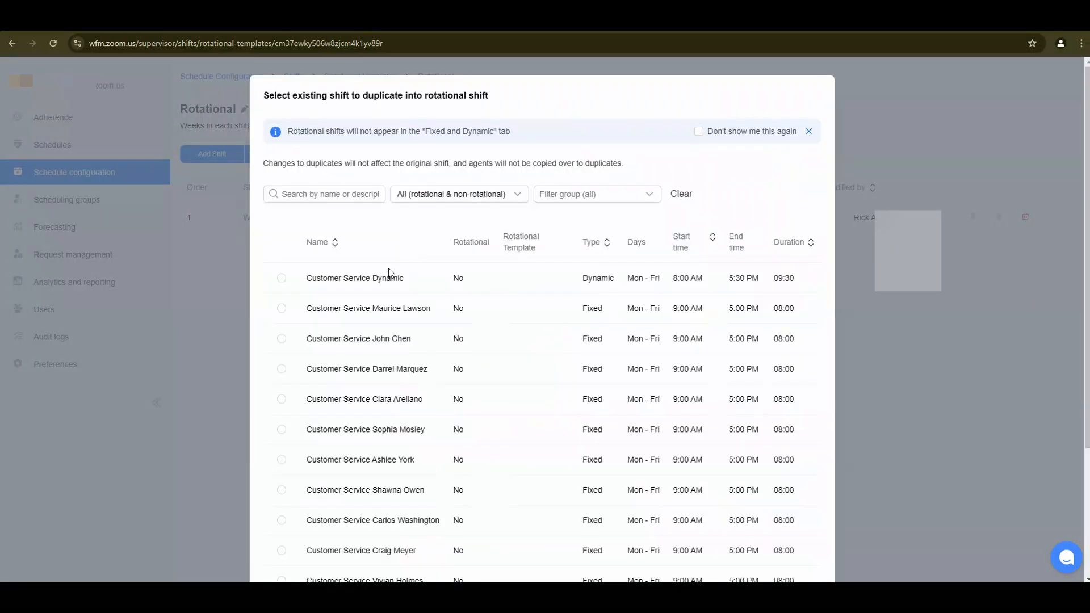
click(332, 197)
text(week)
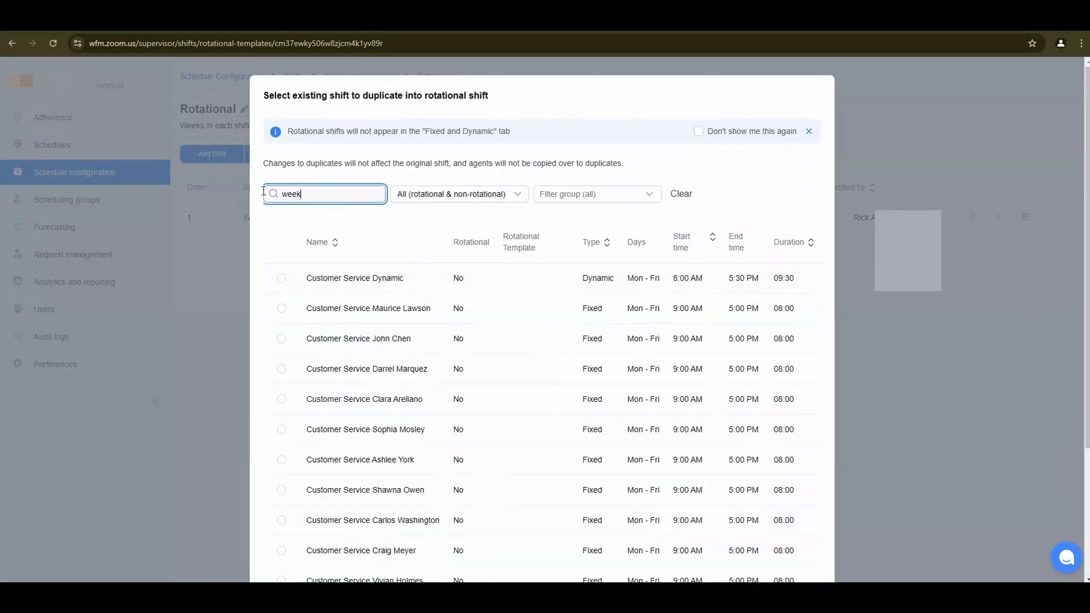
click(336, 366)
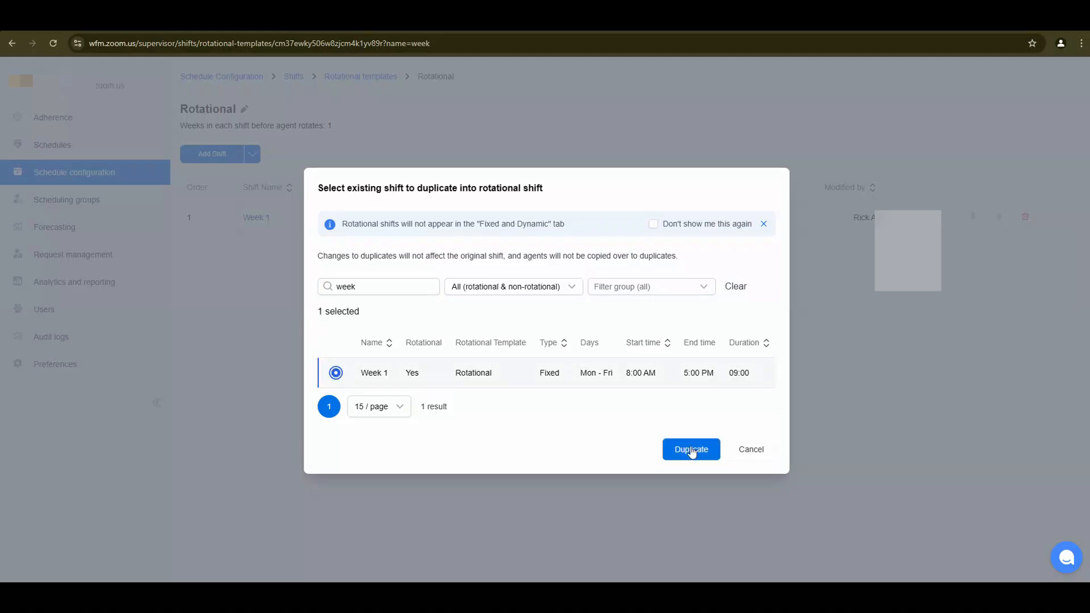
click(704, 454)
Name the duplicated shift Week 2, create it and return to the Rotational template's shift list.
click(524, 280)
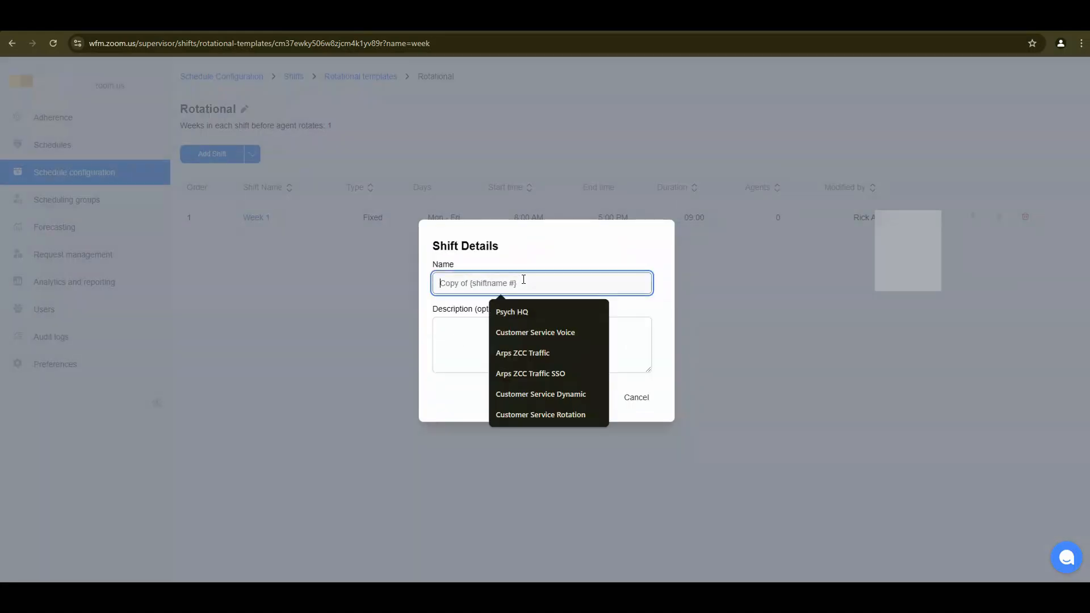
text(Week 2)
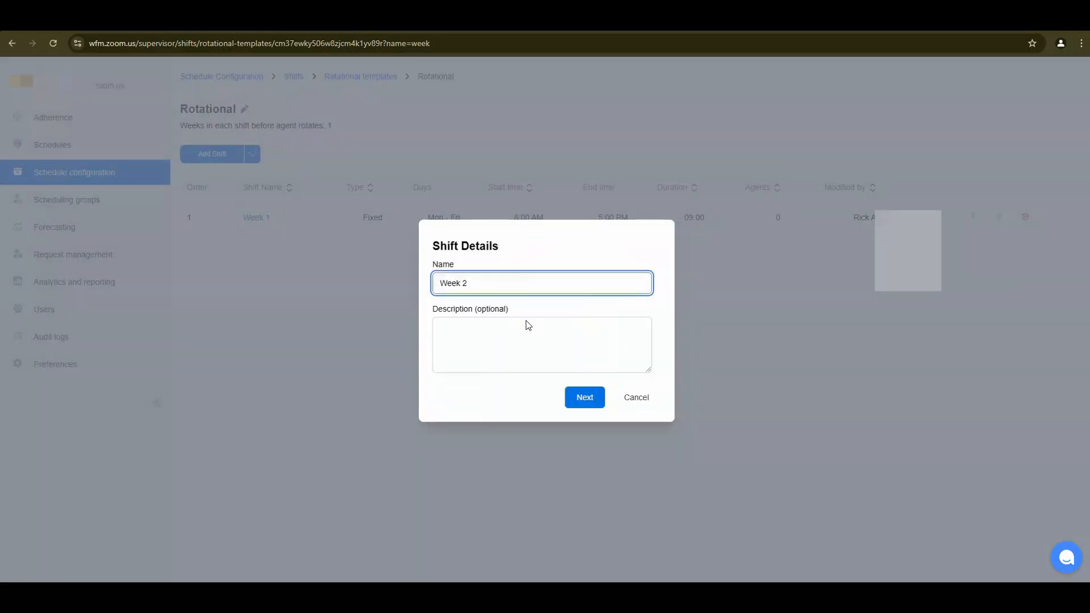
click(575, 399)
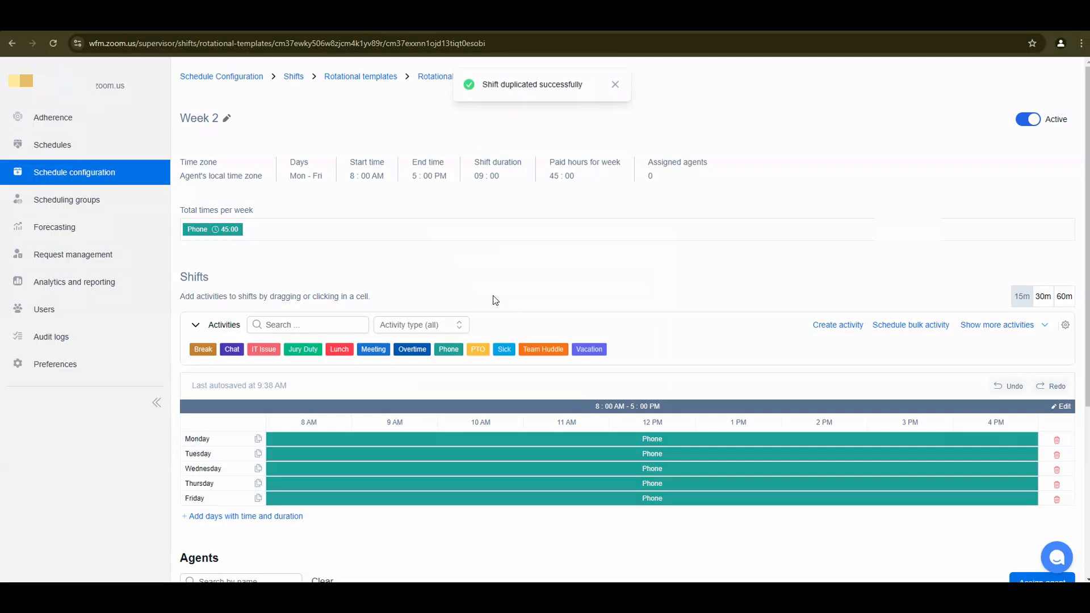
click(434, 77)
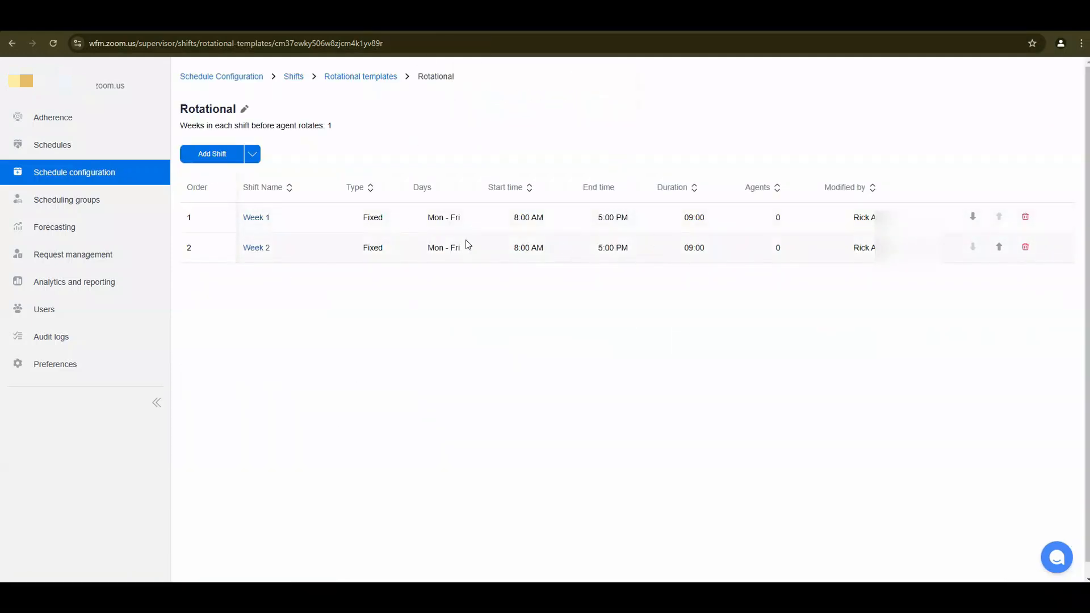
Search the existing shifts for "week" and choose Week 2 for duplication into the Rotational template.
click(254, 154)
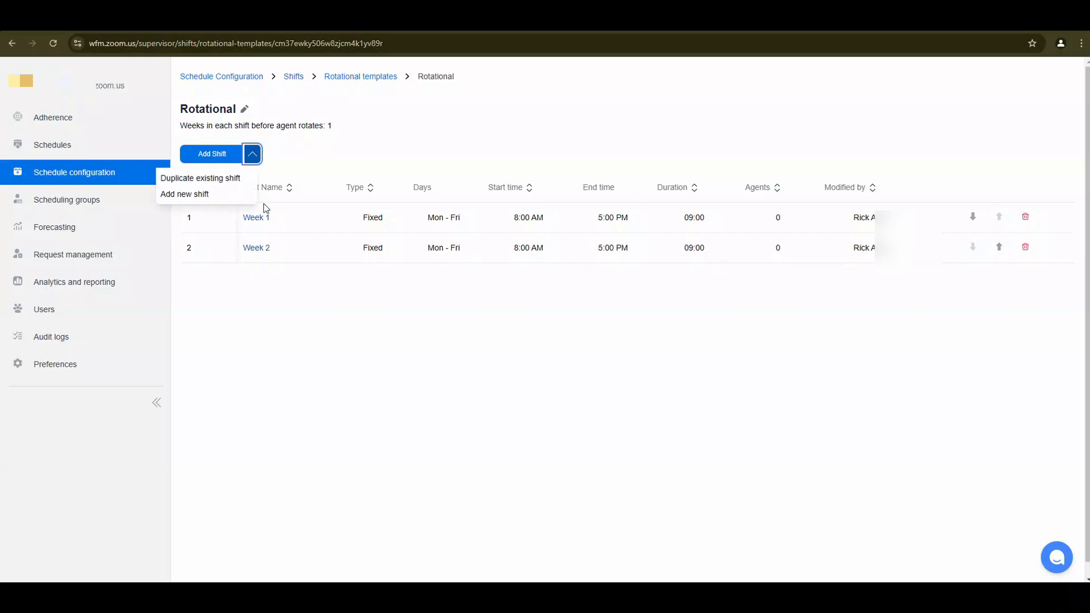
click(215, 179)
click(331, 193)
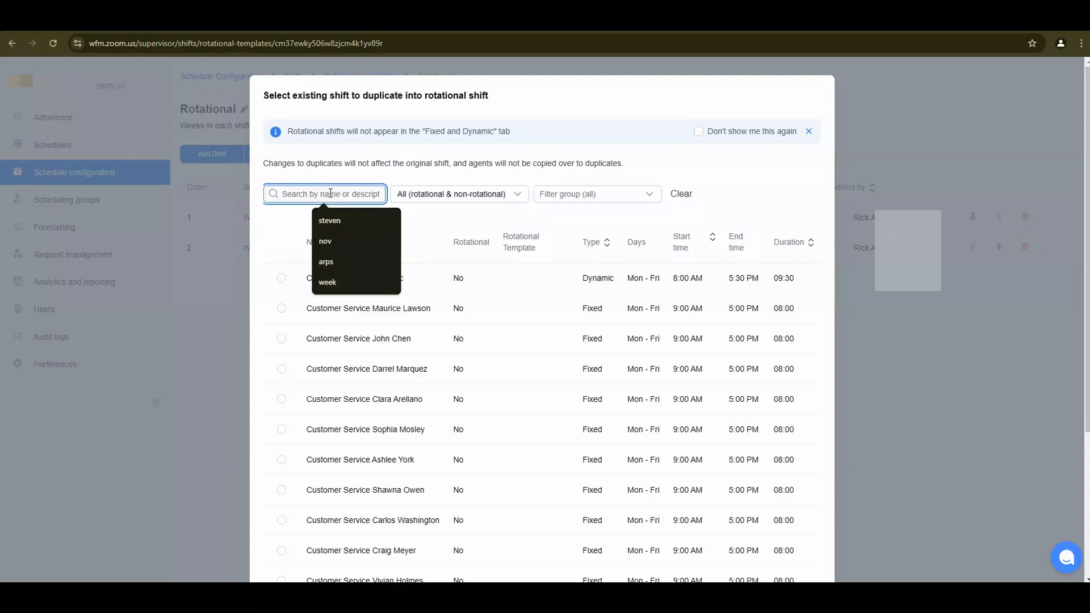
text(week)
key(Return)
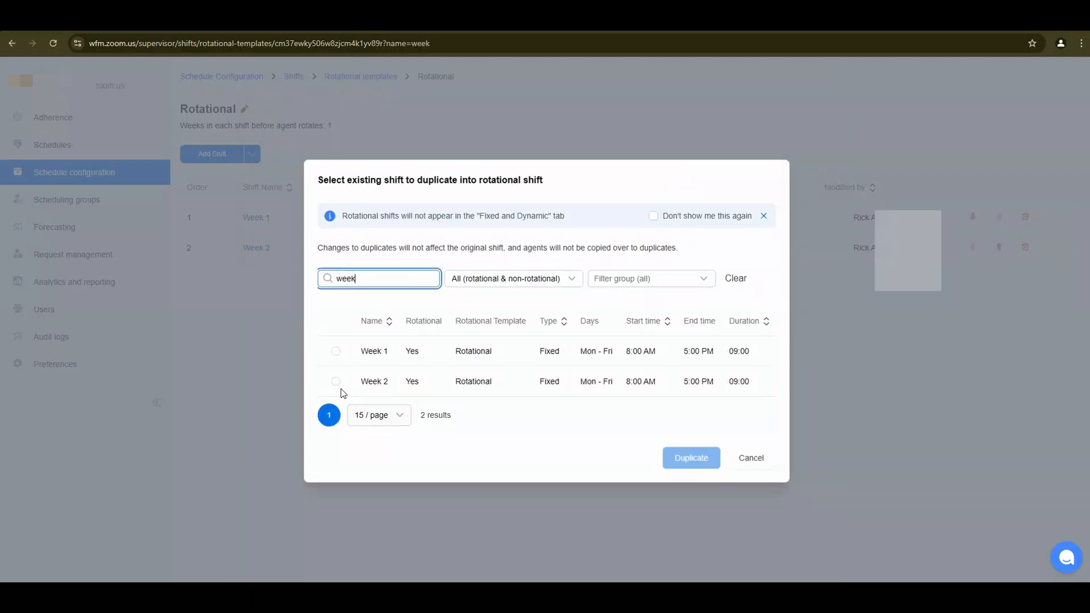
click(335, 382)
click(699, 464)
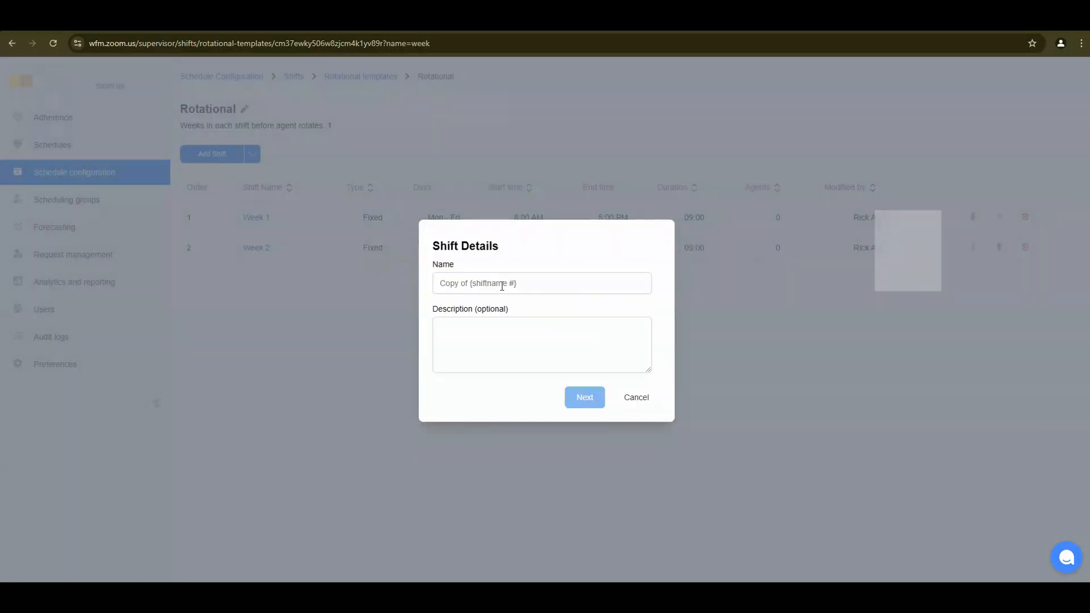
Name the duplicated shift Weekend and create it.
click(502, 283)
text(W)
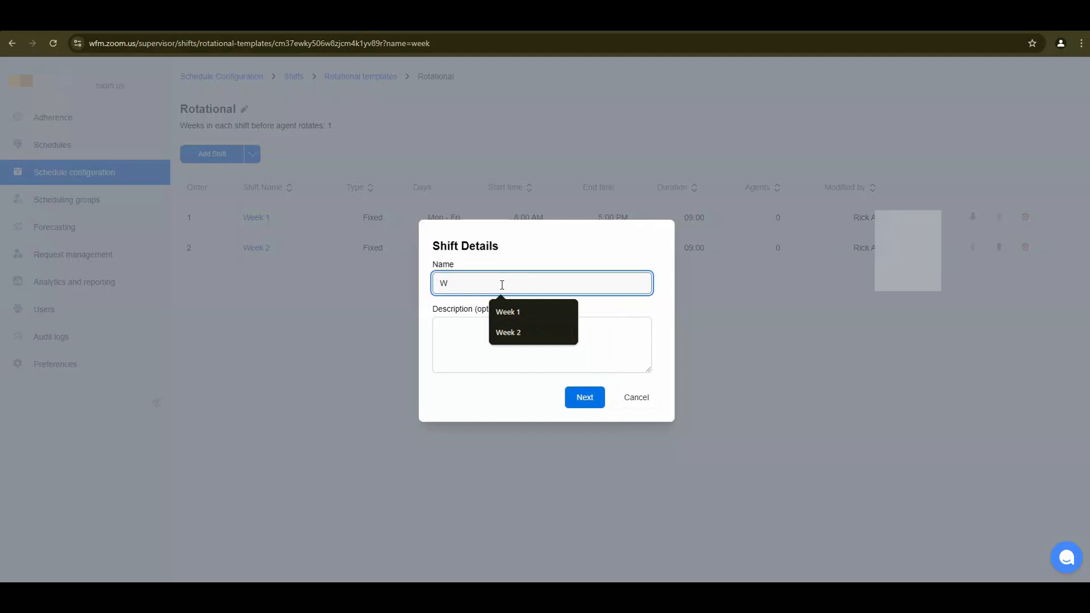
text(eekend)
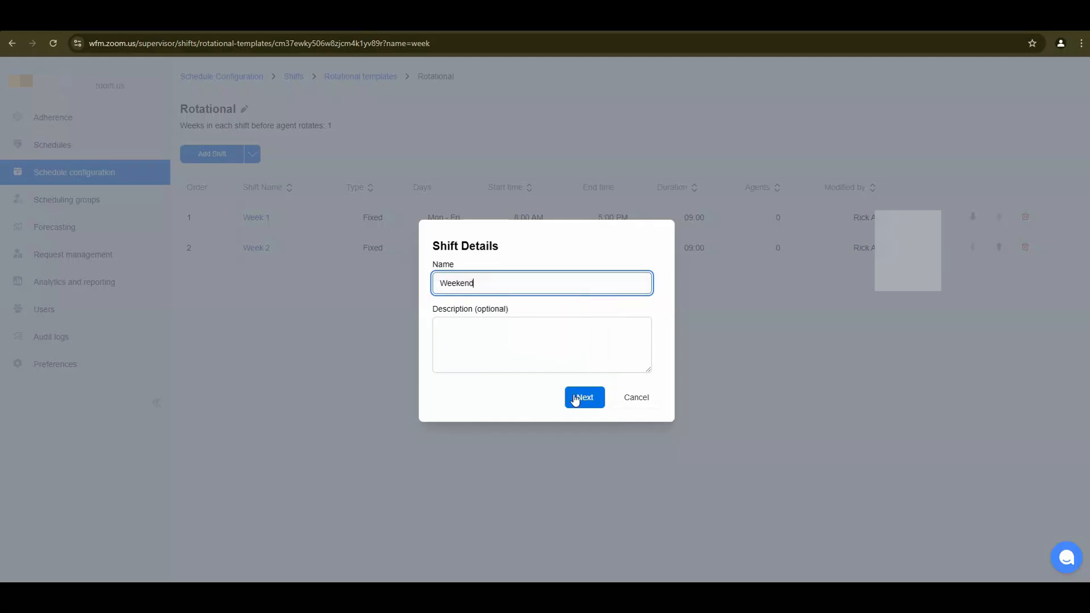
click(576, 398)
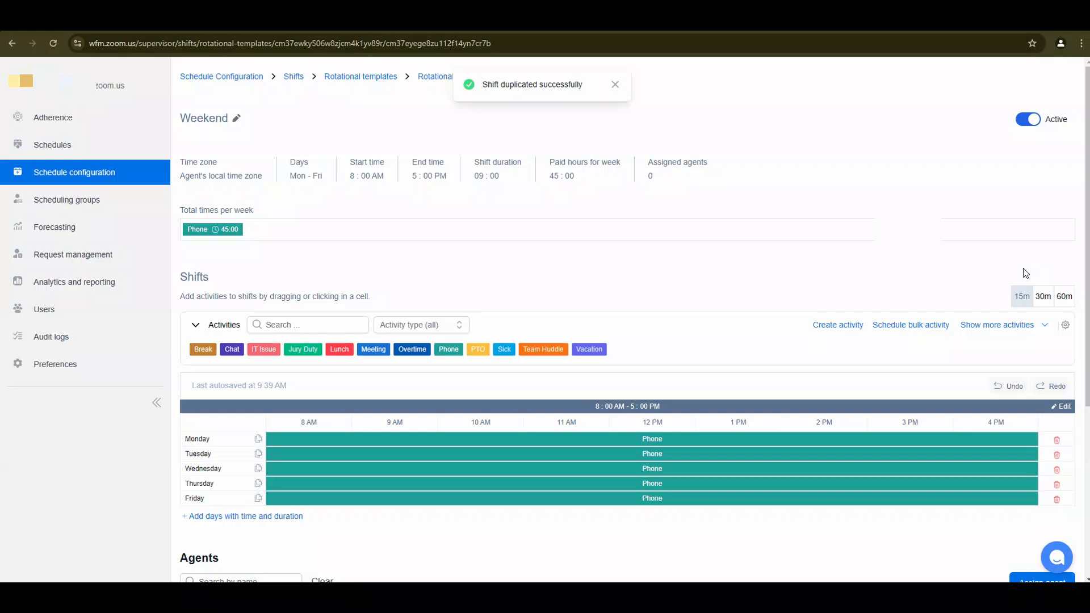
Remove Monday, Tuesday, Wednesday, Thursday and Friday from the Weekend shift.
scroll(617, 240, down, 2)
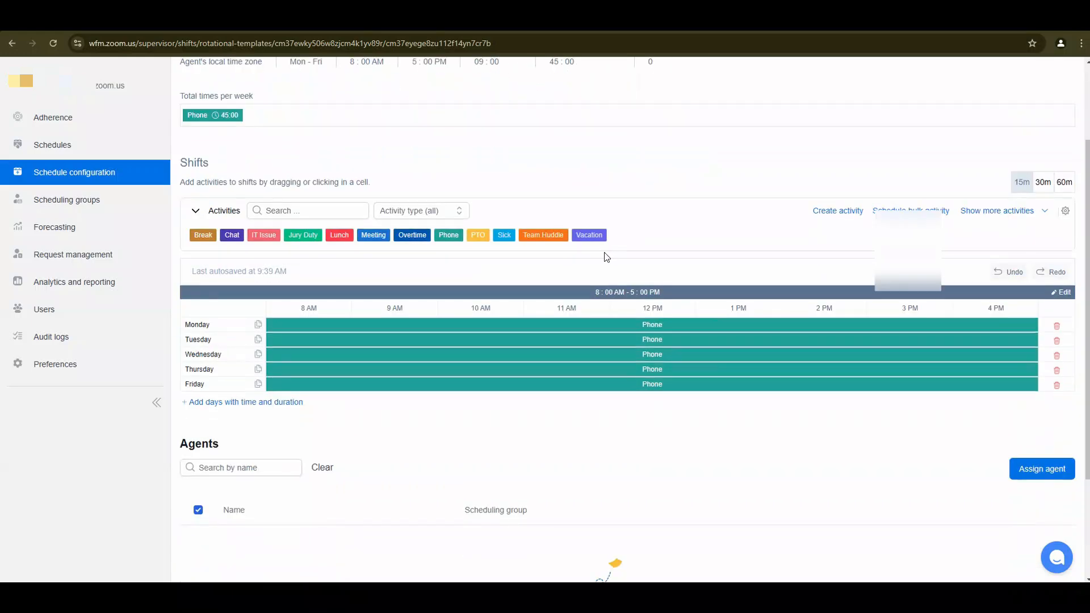
click(1058, 328)
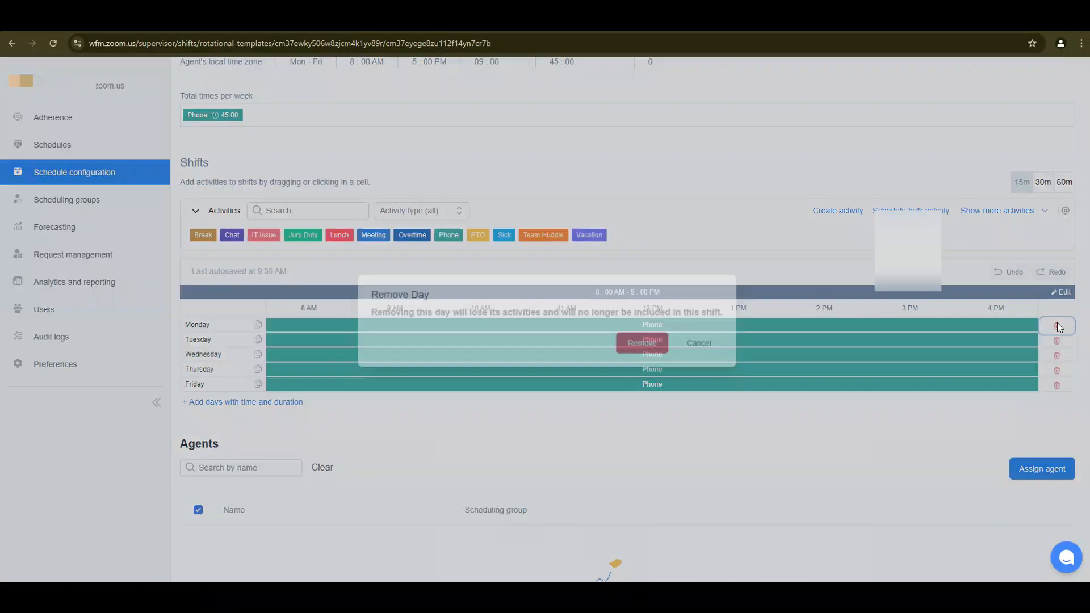
click(645, 343)
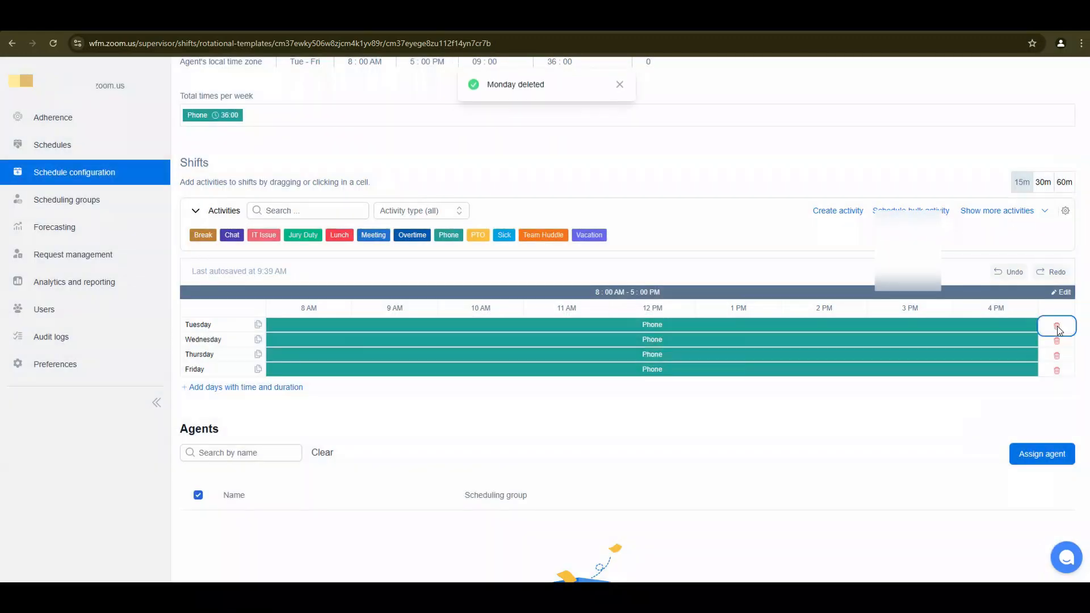
click(1057, 326)
click(639, 343)
click(1057, 326)
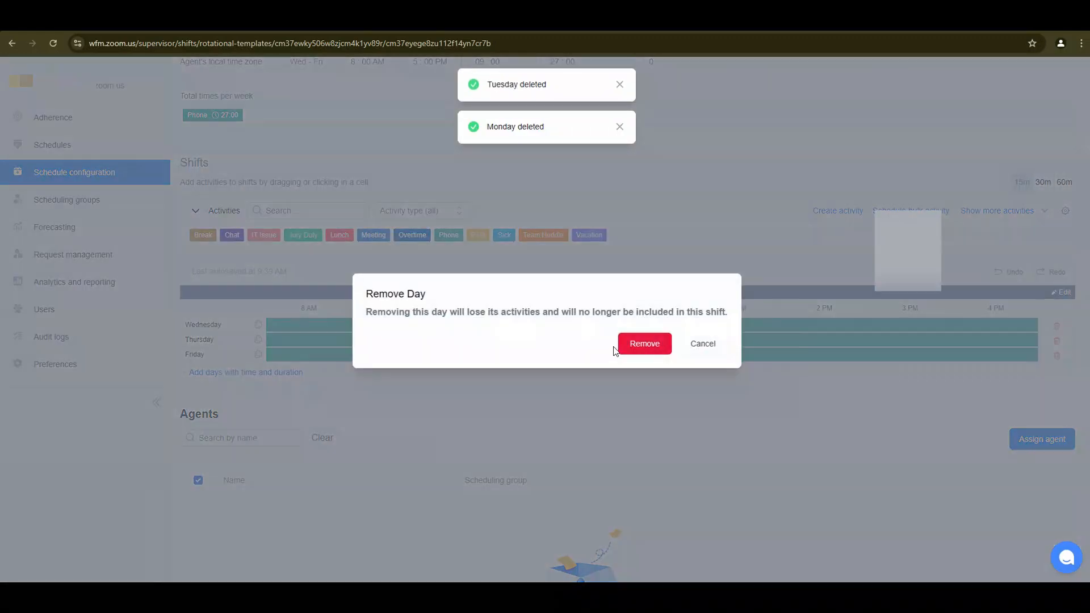
click(643, 343)
click(1058, 326)
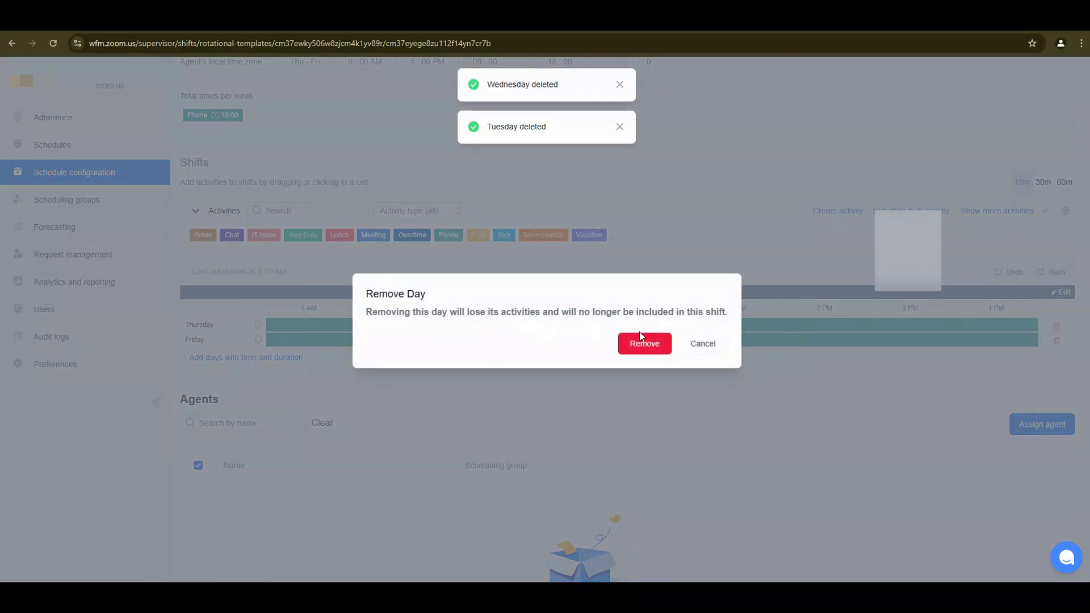
click(643, 343)
click(1057, 326)
key(Return)
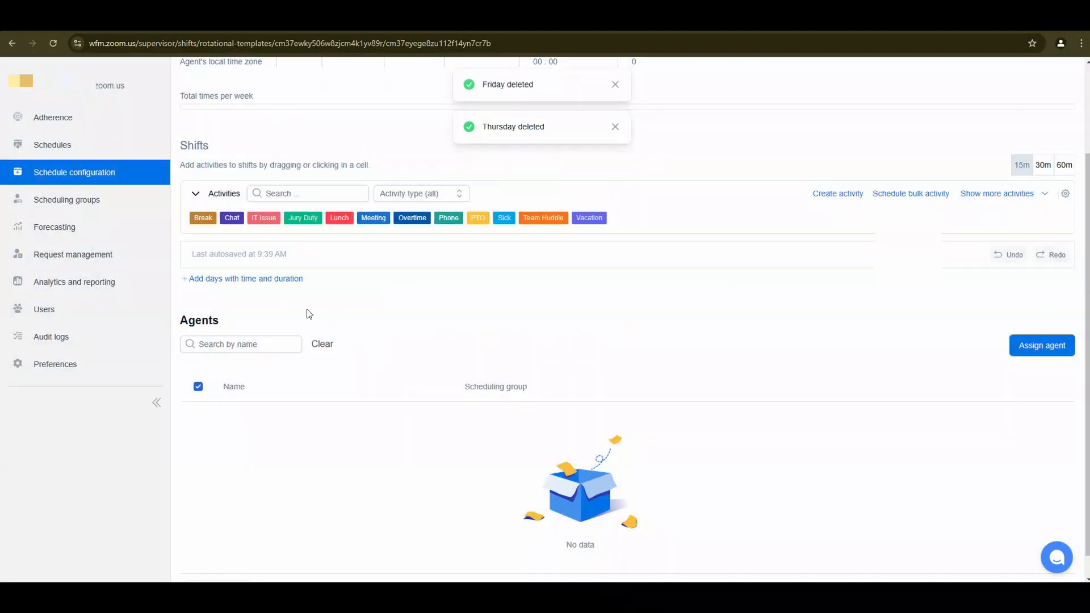
Try to add Saturday and Sunday as work days of the Weekend shift with start hour 08 and duration hours 05.
click(268, 279)
click(450, 285)
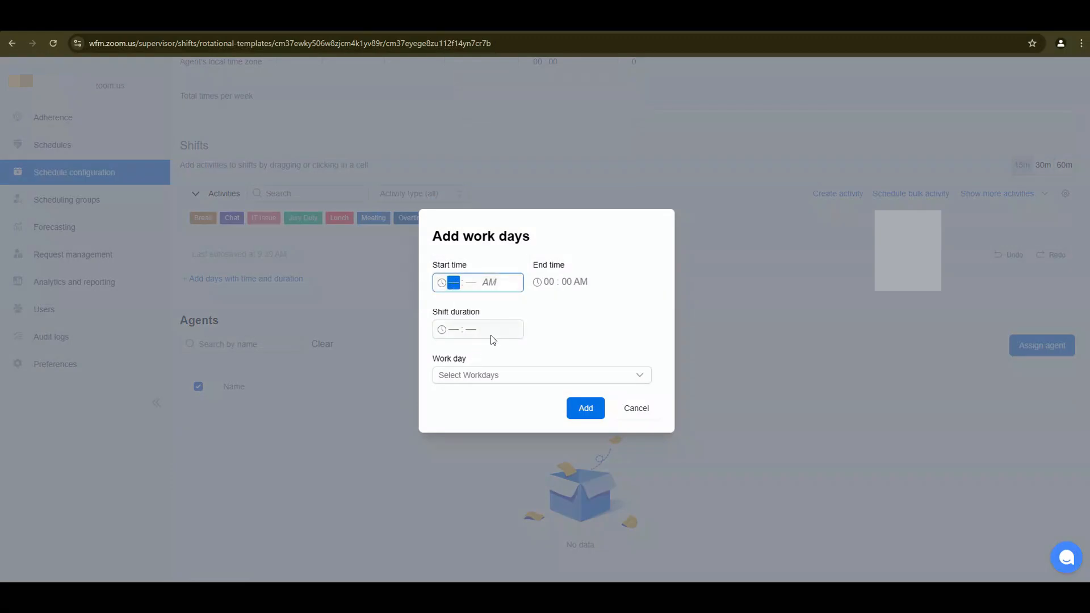
text(08)
click(458, 331)
text(05)
click(456, 375)
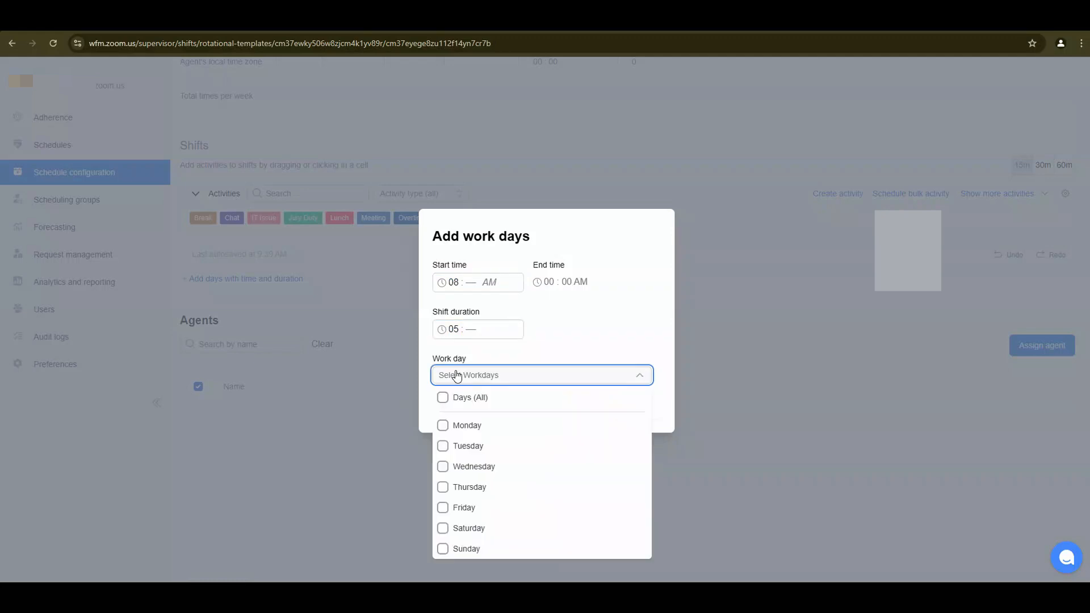
click(443, 528)
click(443, 548)
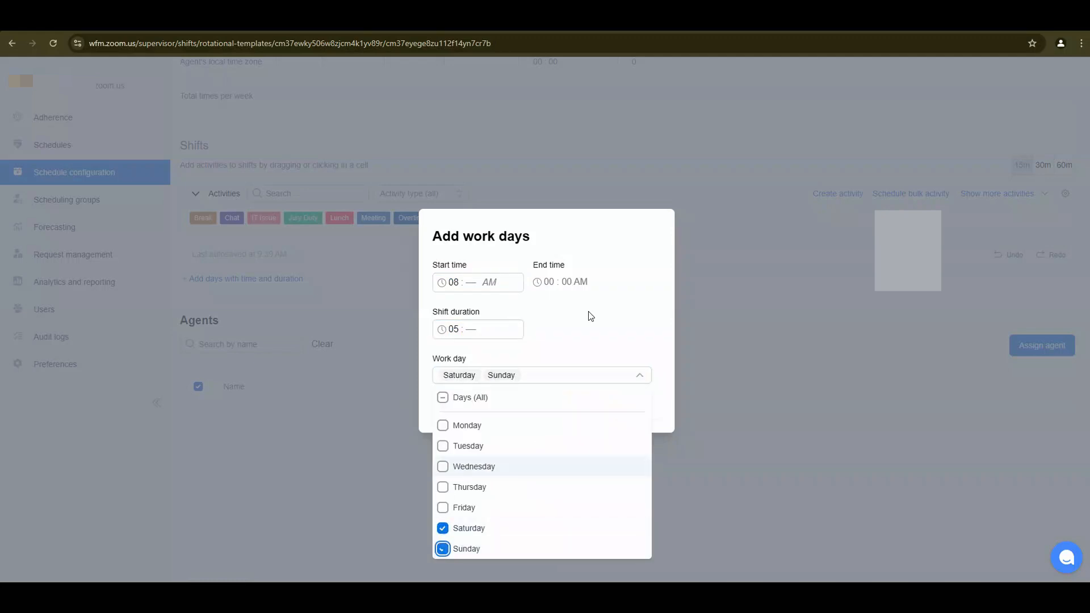
click(616, 353)
click(574, 409)
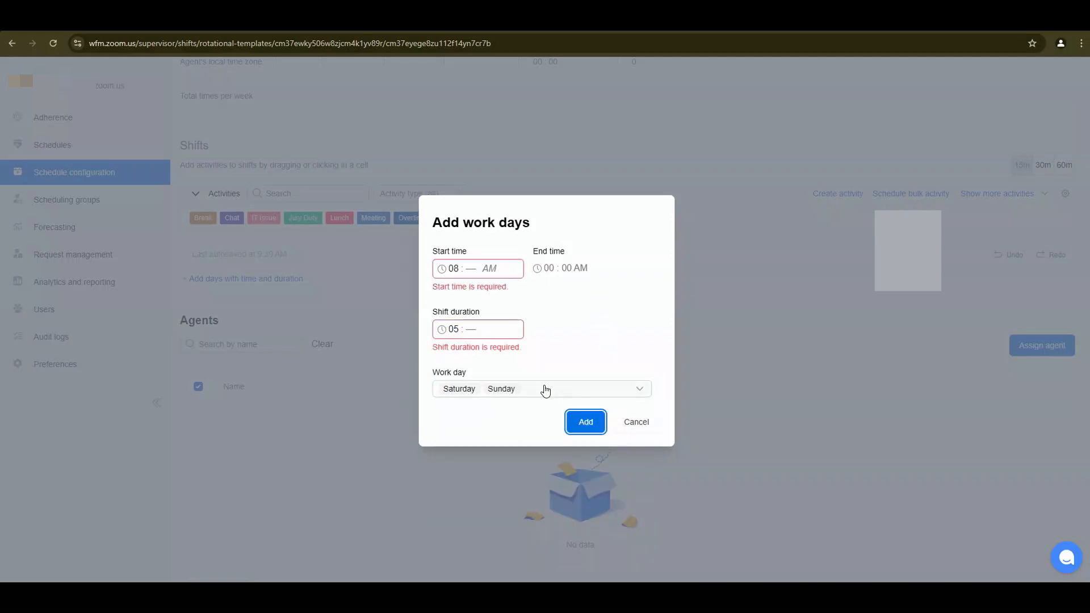
Set the shift duration to 09:00 and the start time to 08:00 AM, and add the weekend work days.
click(465, 324)
click(470, 326)
text(00)
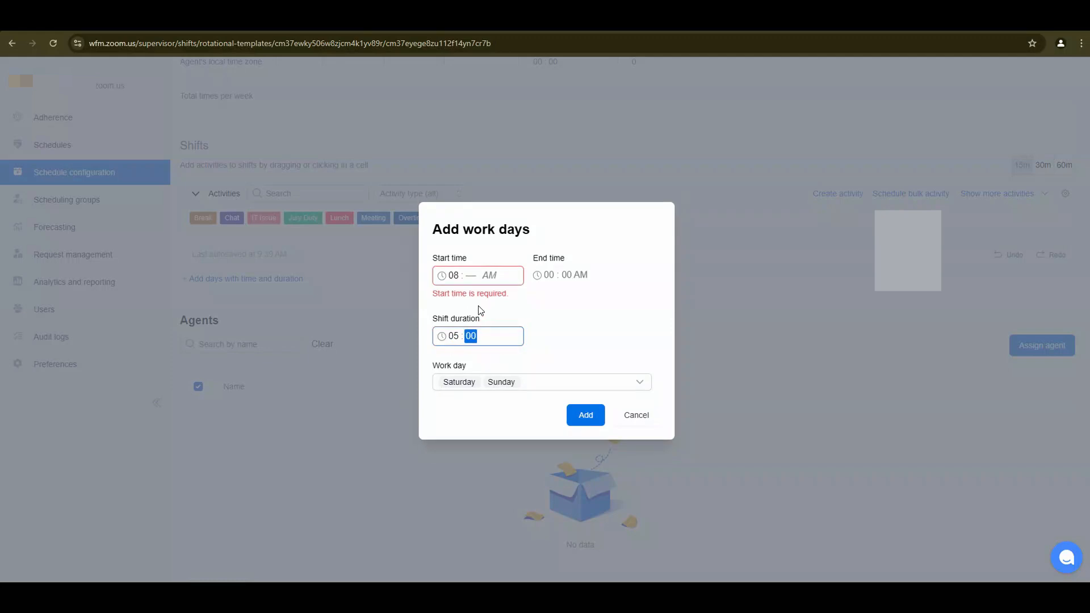
click(457, 334)
text(09)
click(474, 276)
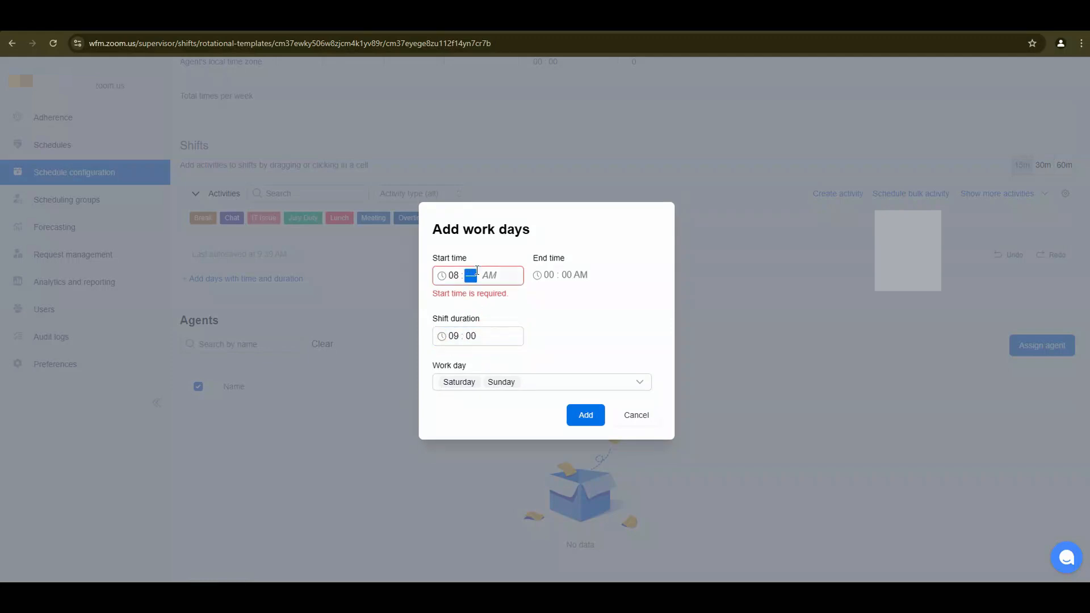
text(00 AM)
click(586, 409)
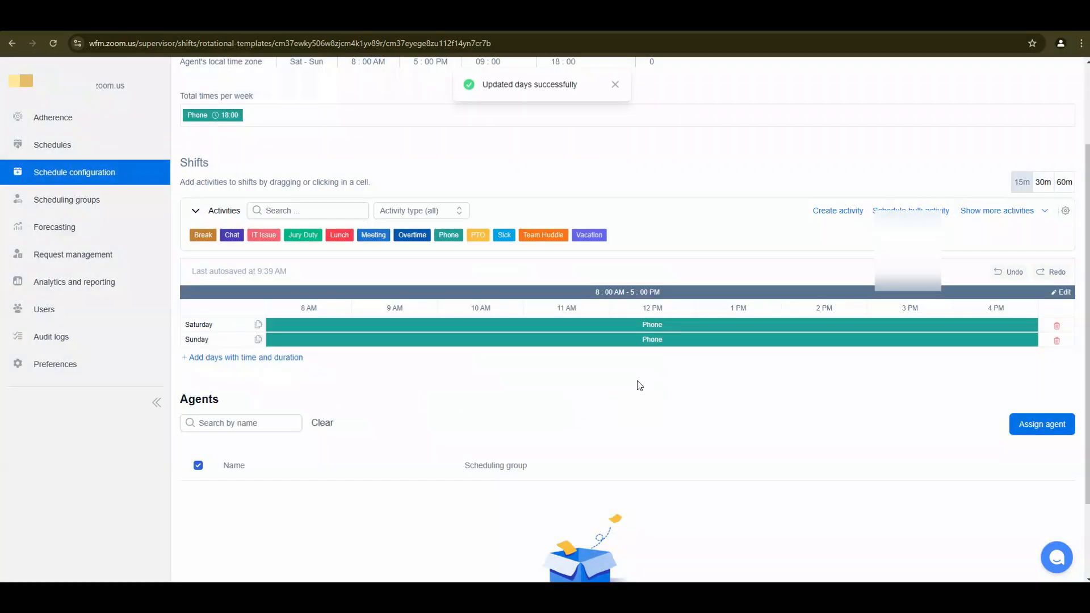
Return to the Rotational template's shift list and check how many weeks agents stay in each shift before rotating.
scroll(322, 279, up, 2)
click(428, 77)
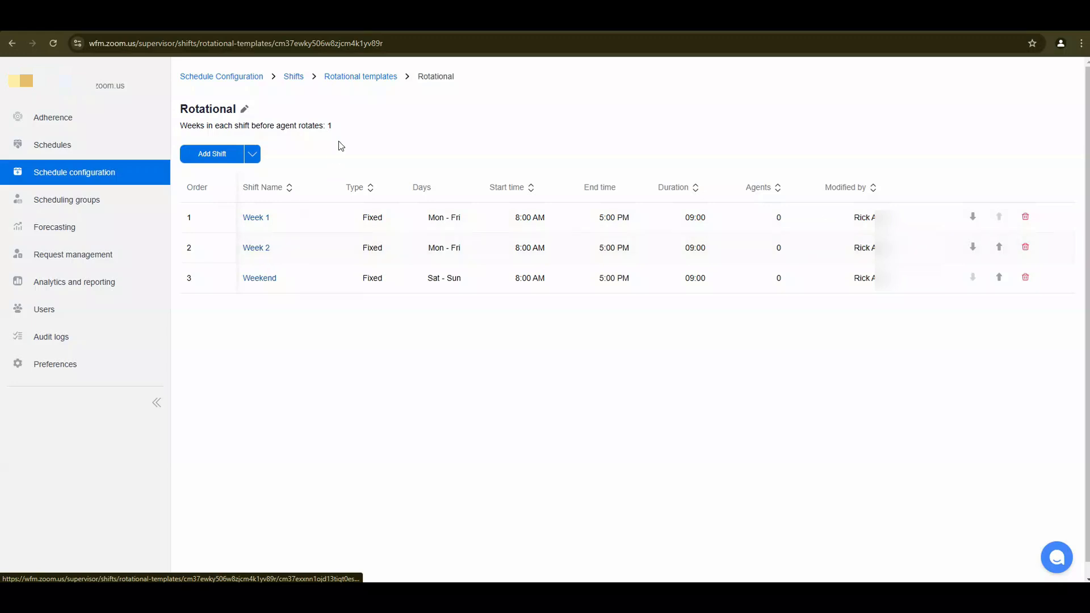
drag(335, 127, 322, 126)
click(317, 330)
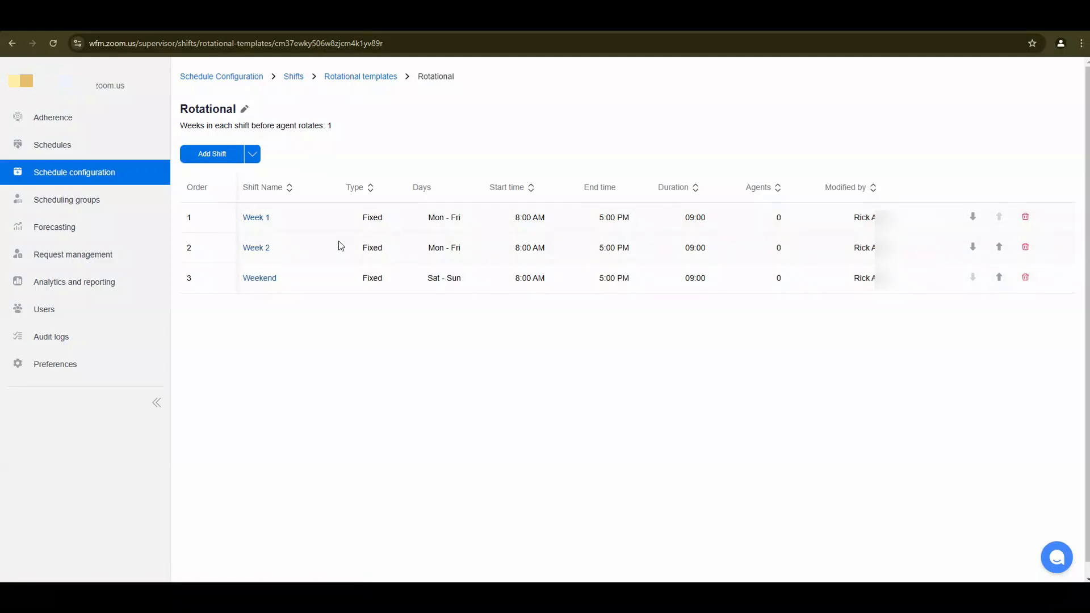
Assign the second listed agent to the Week 1 shift, return to the Rotational shift list and check Week 1's agent count.
click(257, 218)
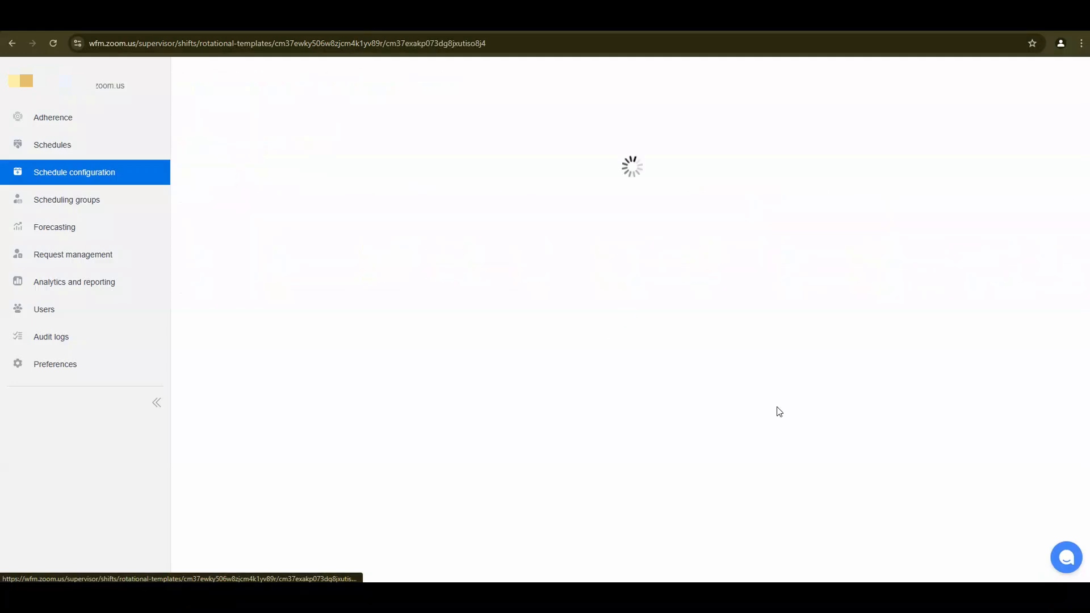
scroll(966, 449, down, 5)
click(1028, 322)
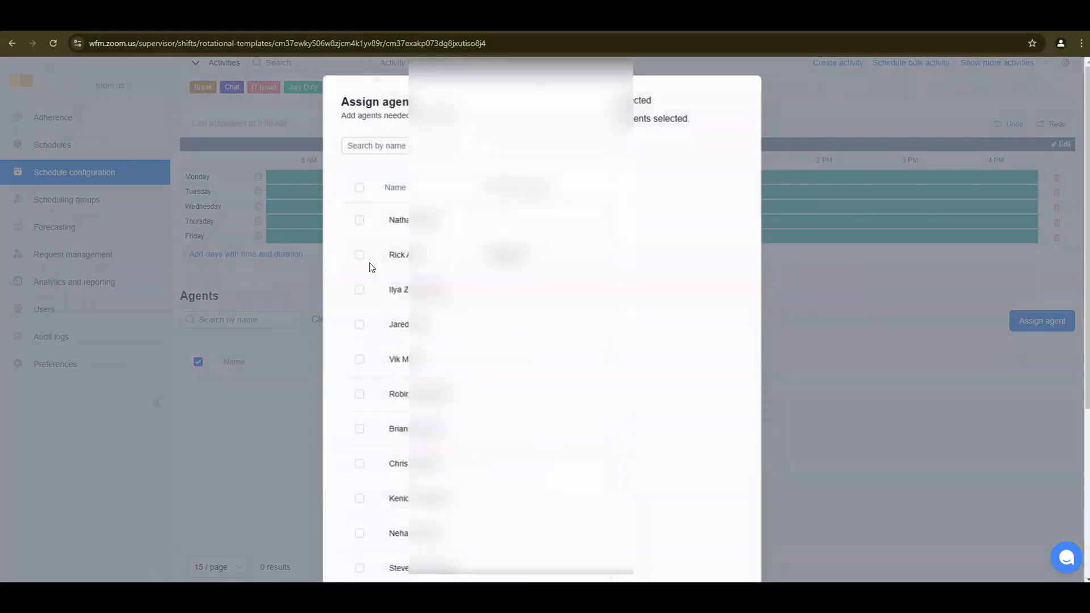
click(359, 254)
scroll(397, 341, down, 5)
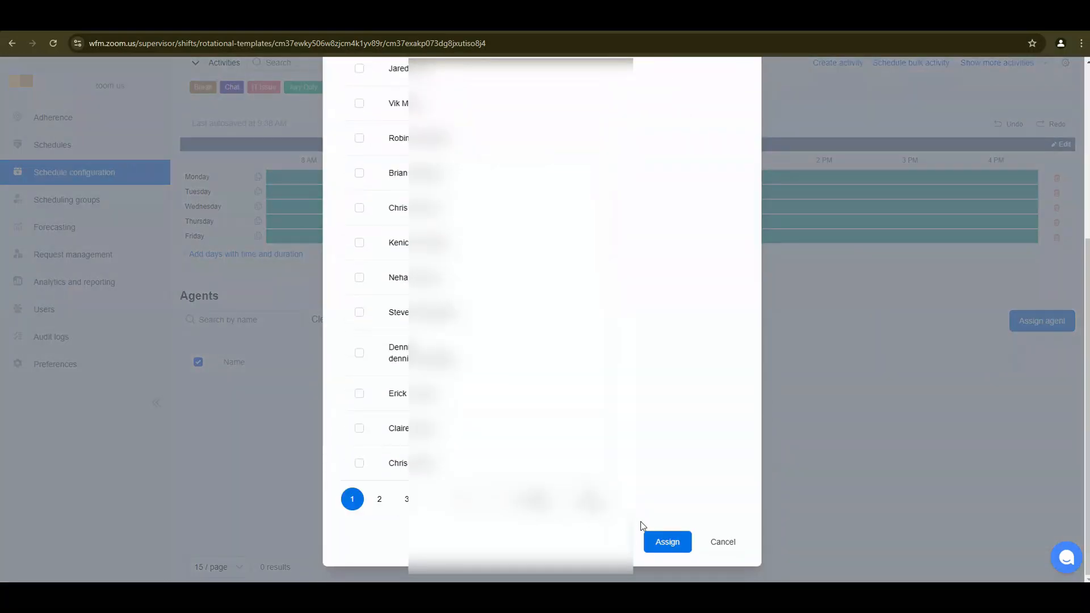
click(667, 540)
scroll(469, 221, up, 3)
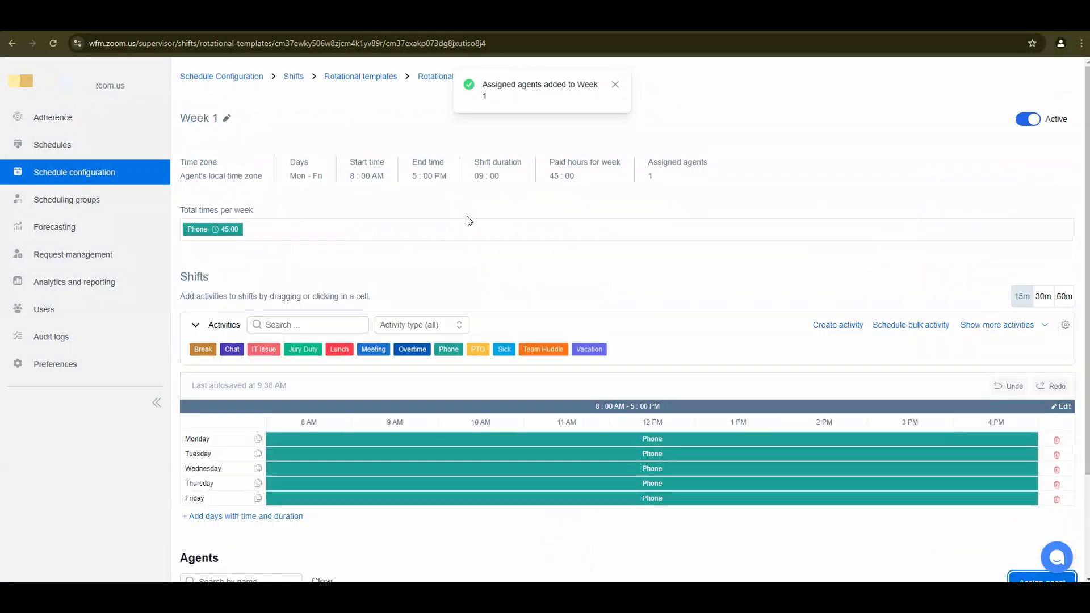
click(432, 77)
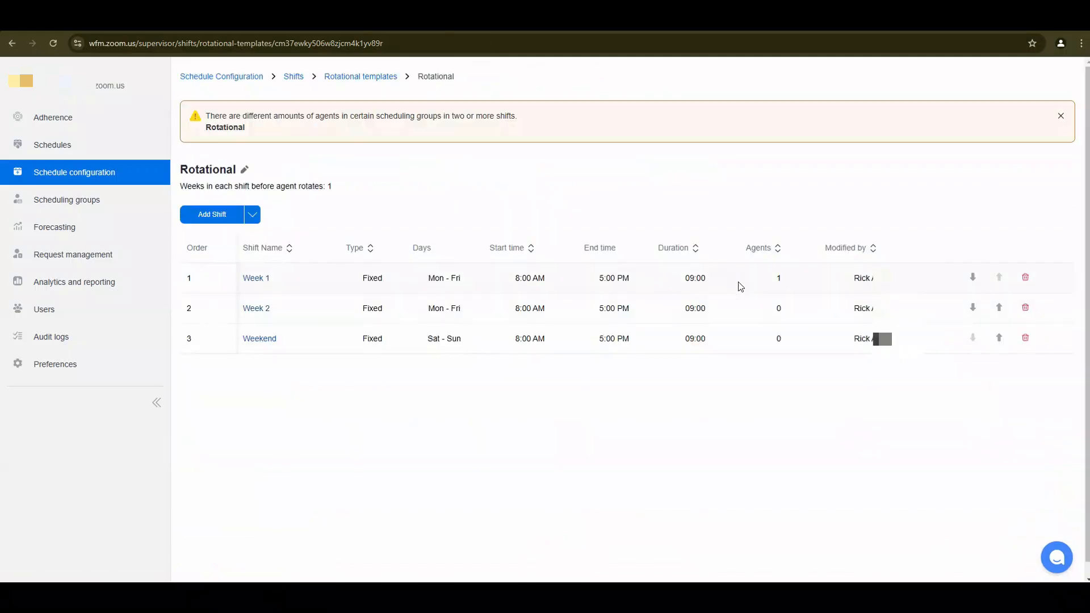
double_click(776, 281)
Find an agent by first name and assign them to the Week 2 shift, then check its agent count in the Rotational shift list.
click(256, 309)
scroll(892, 435, down, 4)
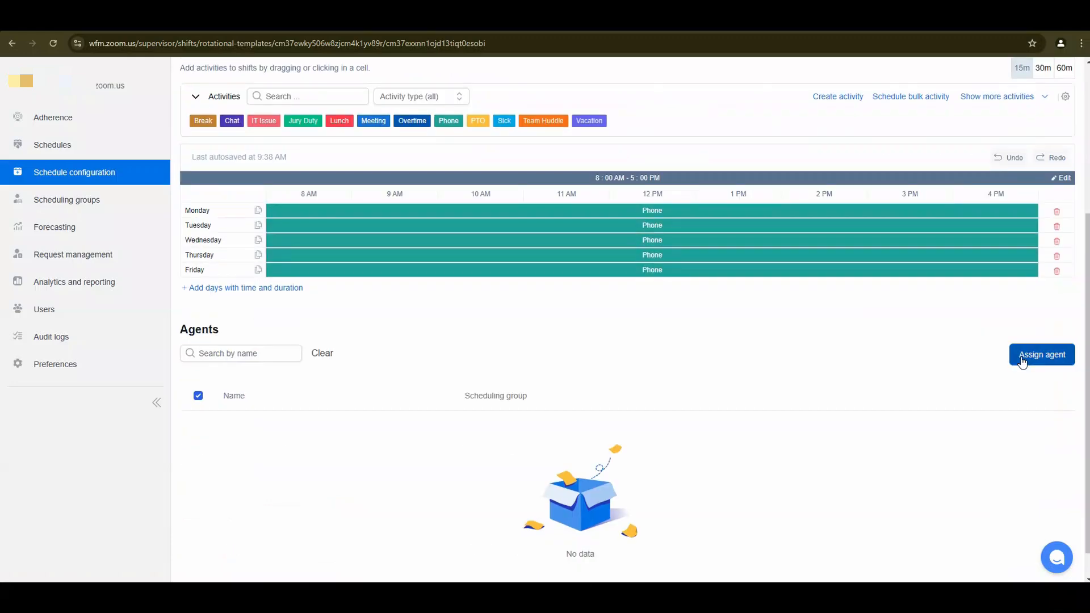
click(1039, 356)
scroll(398, 386, down, 5)
scroll(421, 384, up, 5)
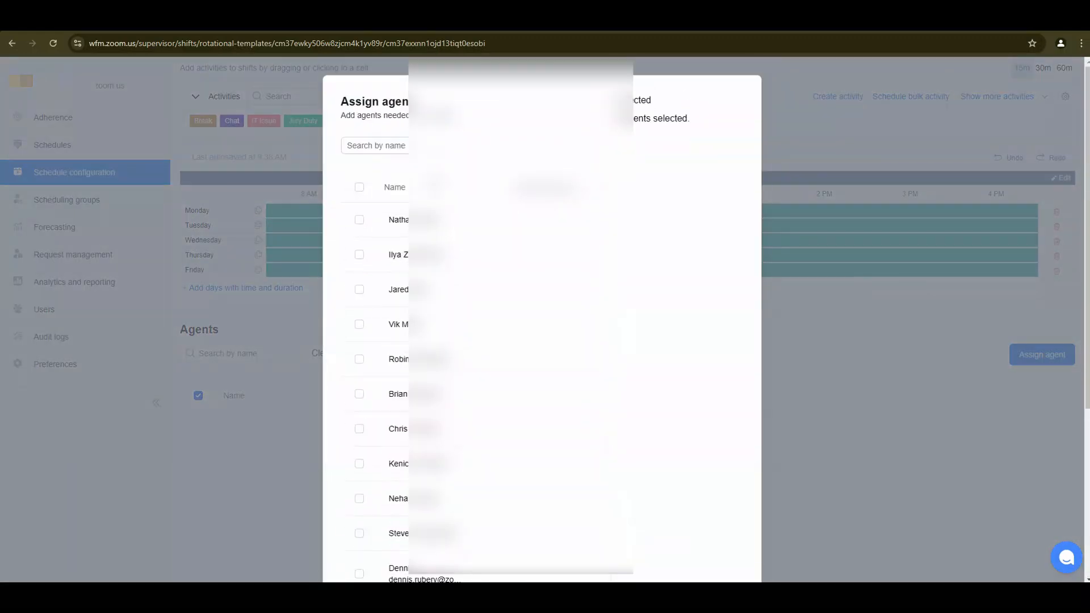
click(406, 146)
text(ben)
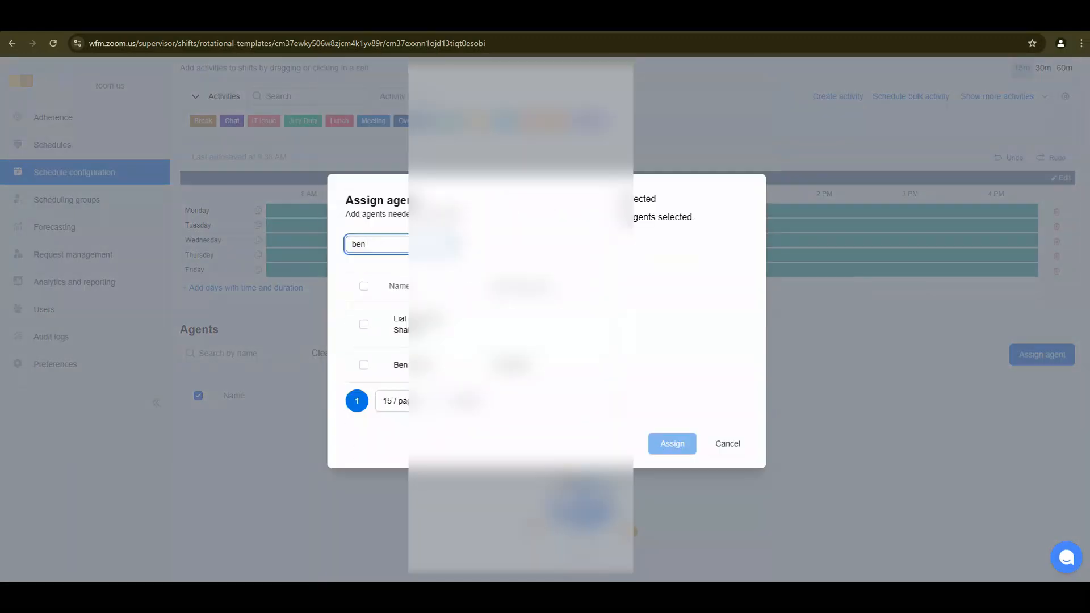
click(364, 366)
click(669, 445)
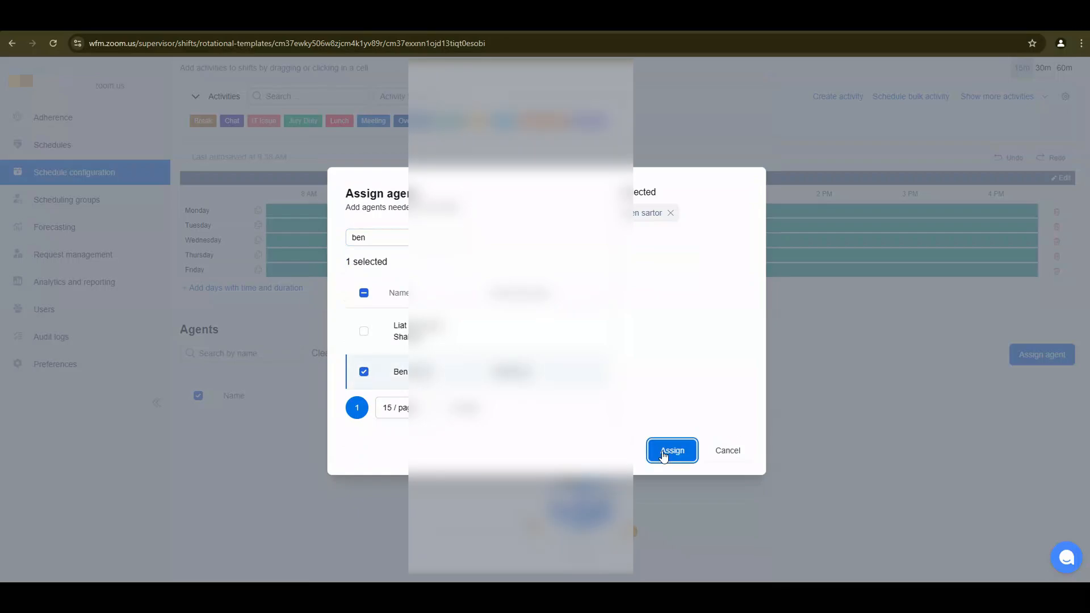
scroll(418, 128, up, 2)
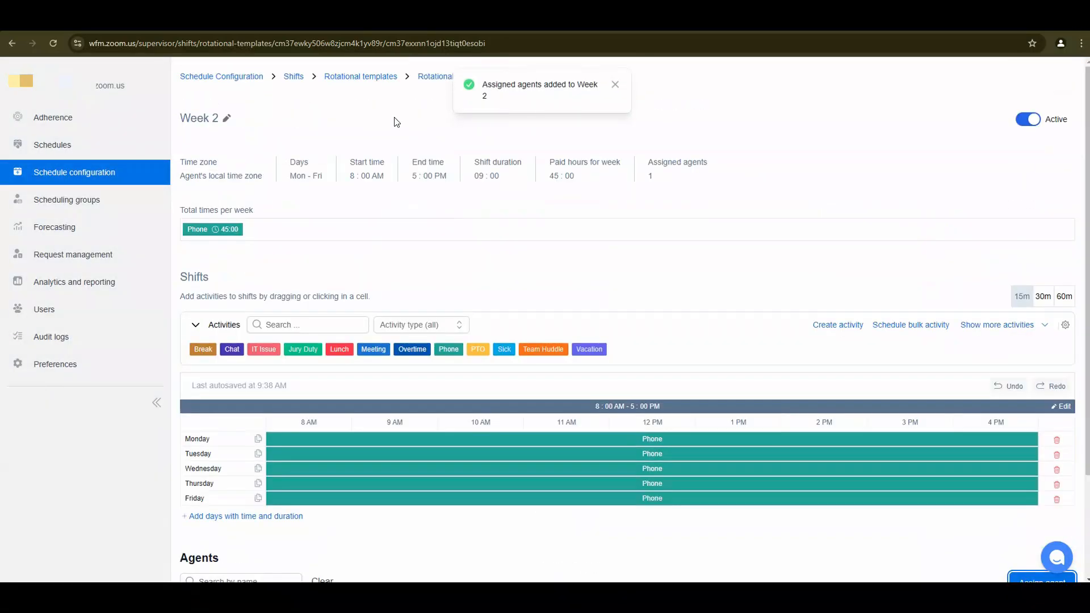
click(429, 83)
double_click(778, 308)
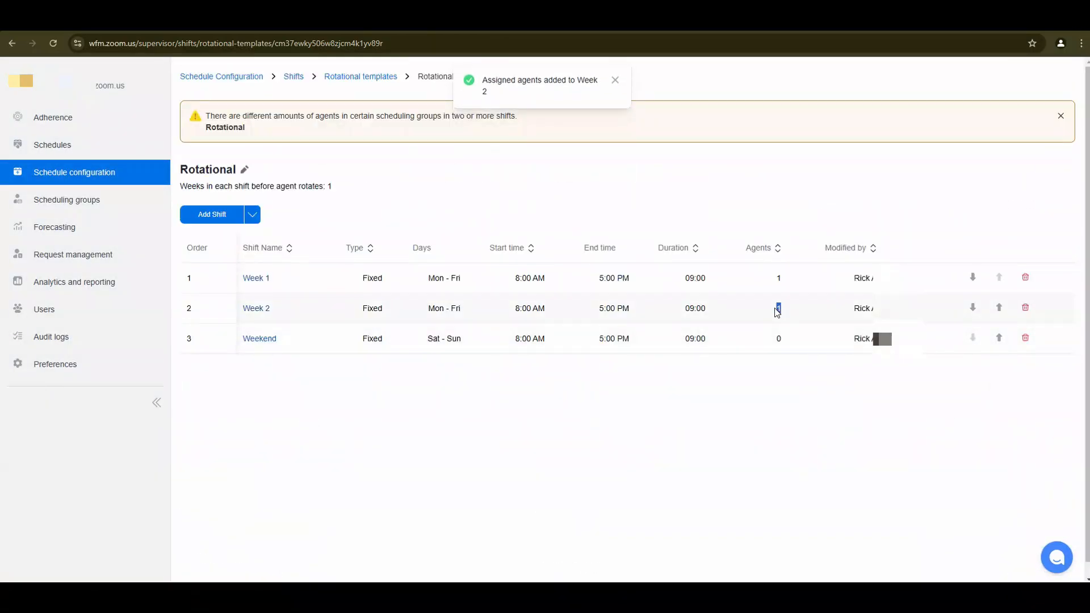
Open the Weekend shift, find an agent by first name and assign the matching agent to it.
click(273, 341)
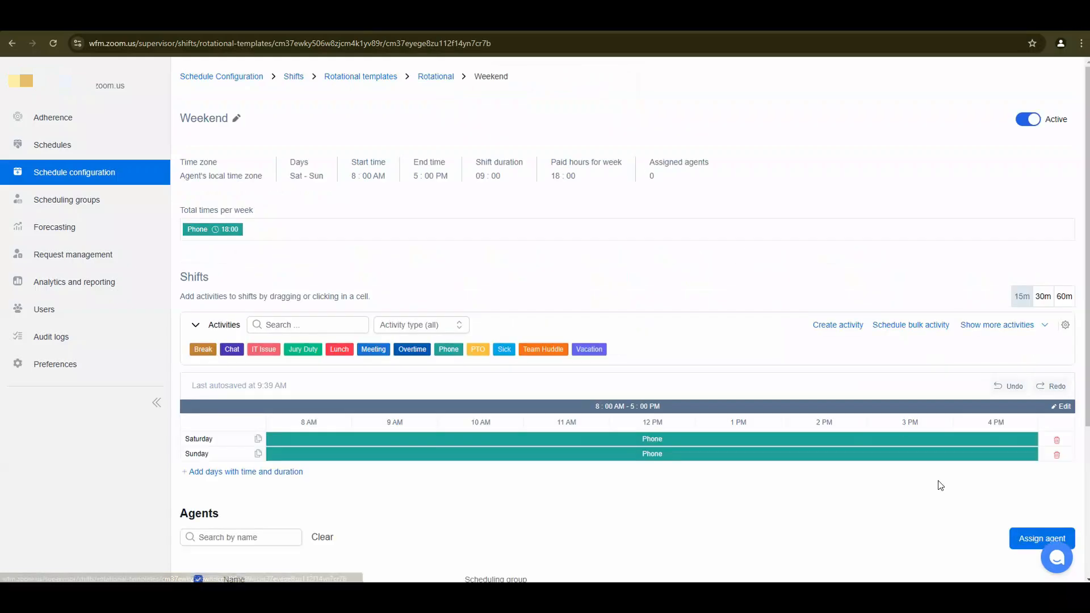
scroll(941, 485, down, 3)
click(1040, 368)
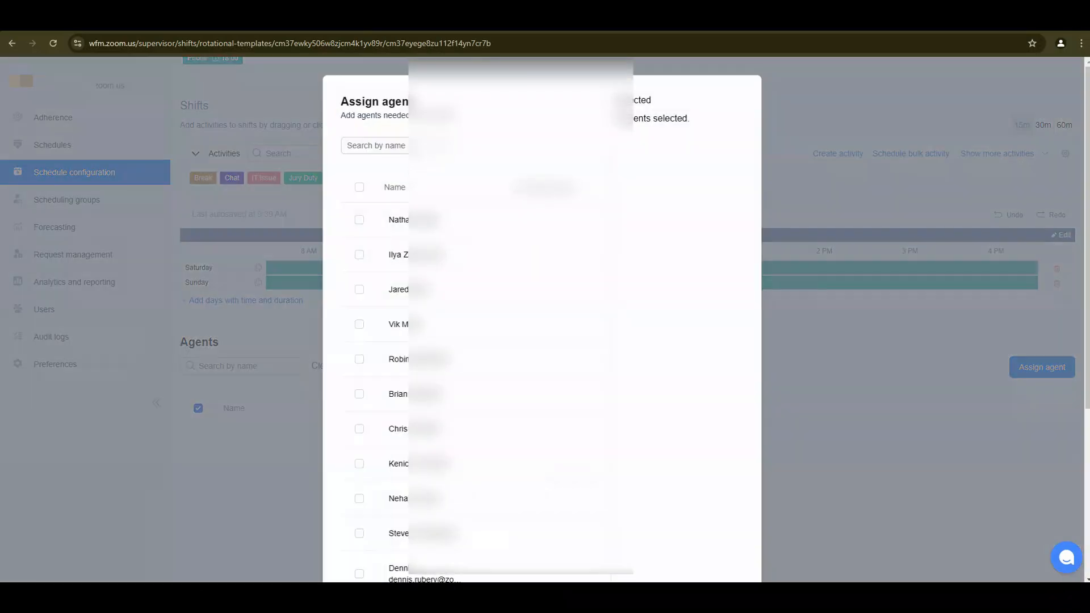
click(405, 146)
text(andy)
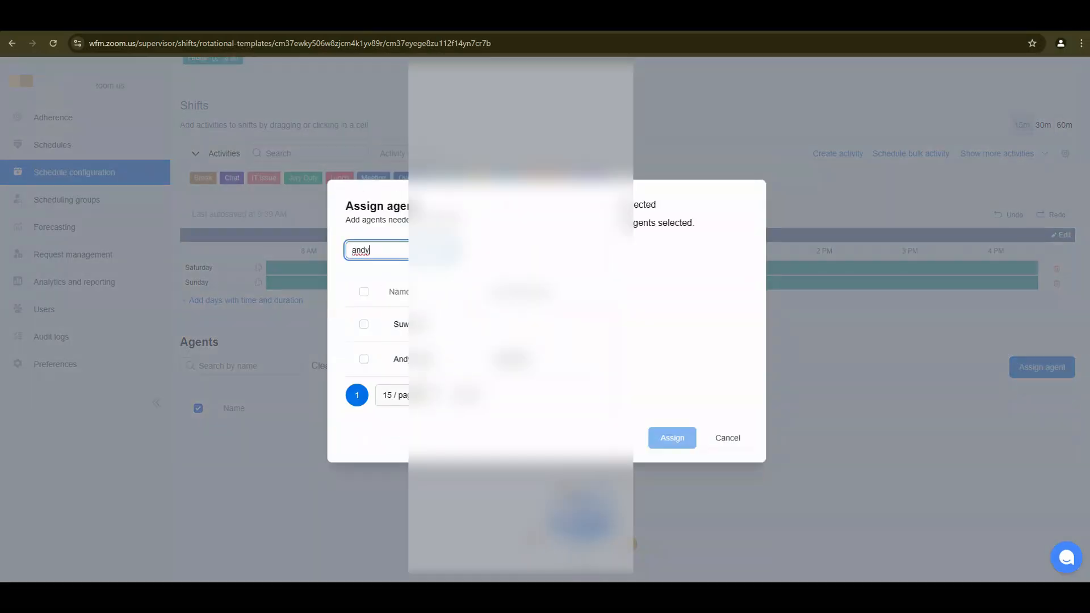
click(363, 359)
click(673, 438)
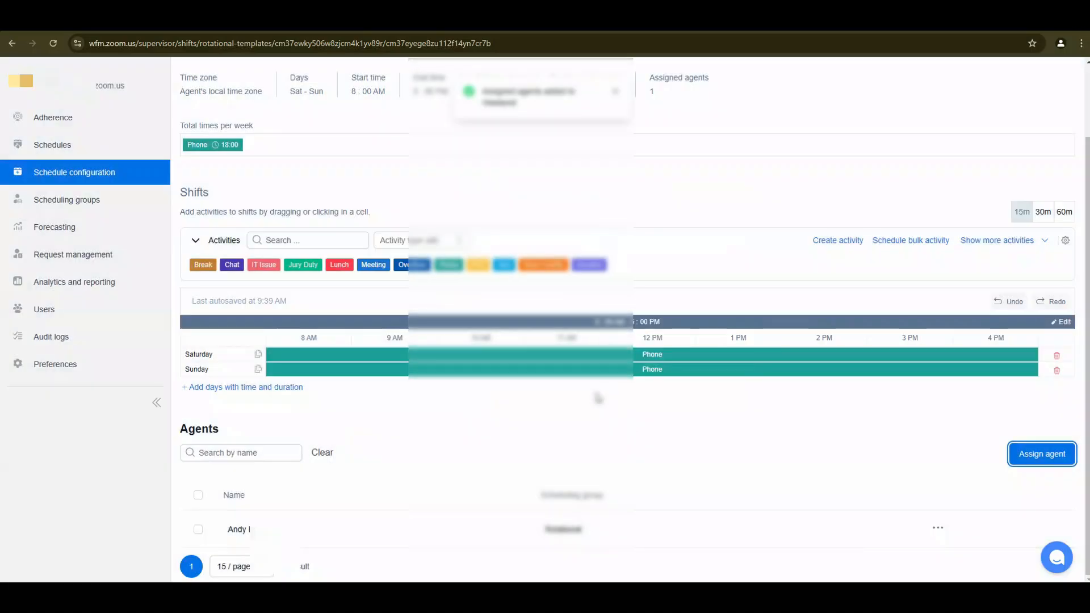
Return to the Rotational shift list and check the agent counts of the Week 1, Week 2 and Weekend shifts.
scroll(636, 414, up, 2)
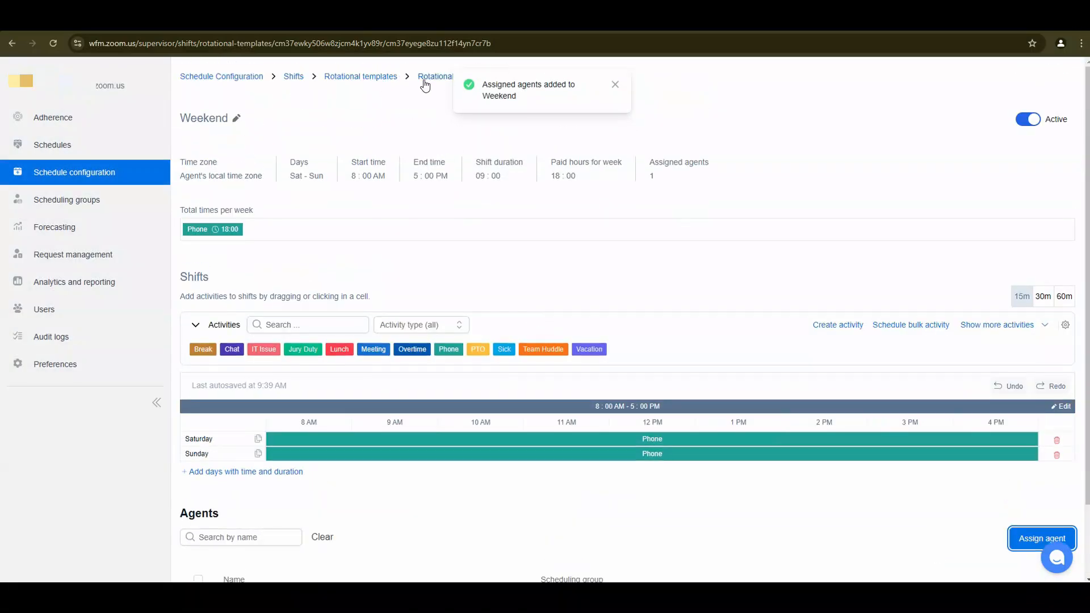
click(425, 83)
double_click(780, 219)
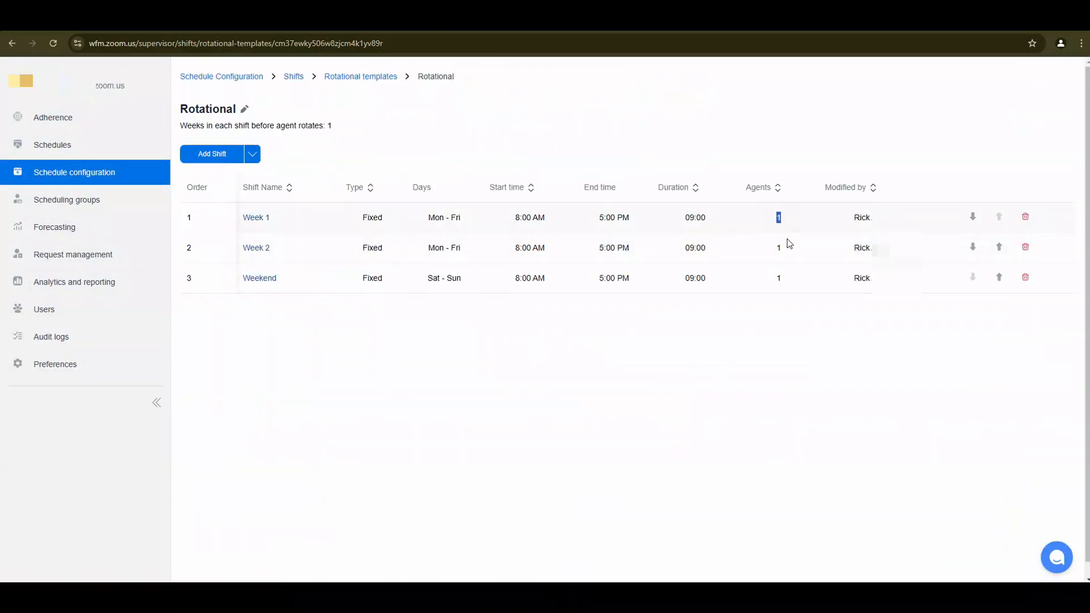
double_click(779, 248)
double_click(783, 278)
click(406, 131)
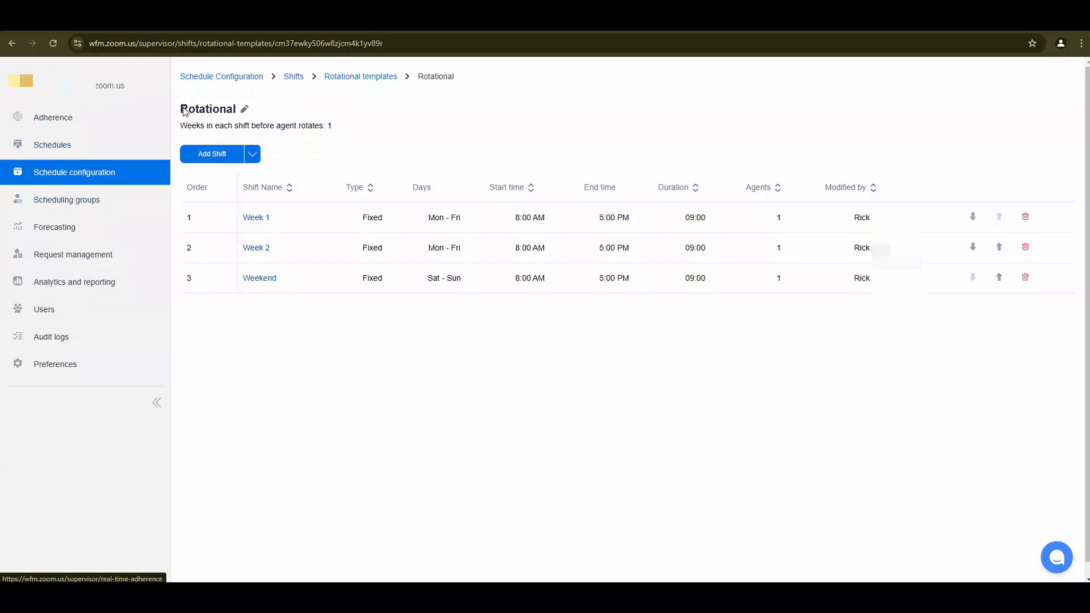
Create a 3-week schedule from November 11 to December 1, 2024 for the Rotational scheduling group.
click(221, 85)
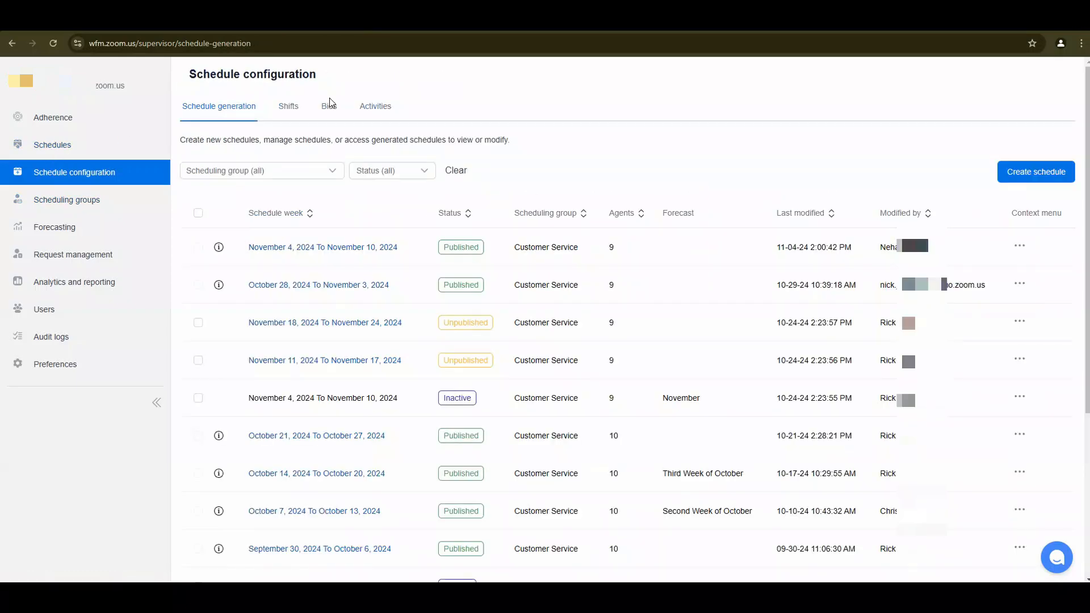
click(1030, 172)
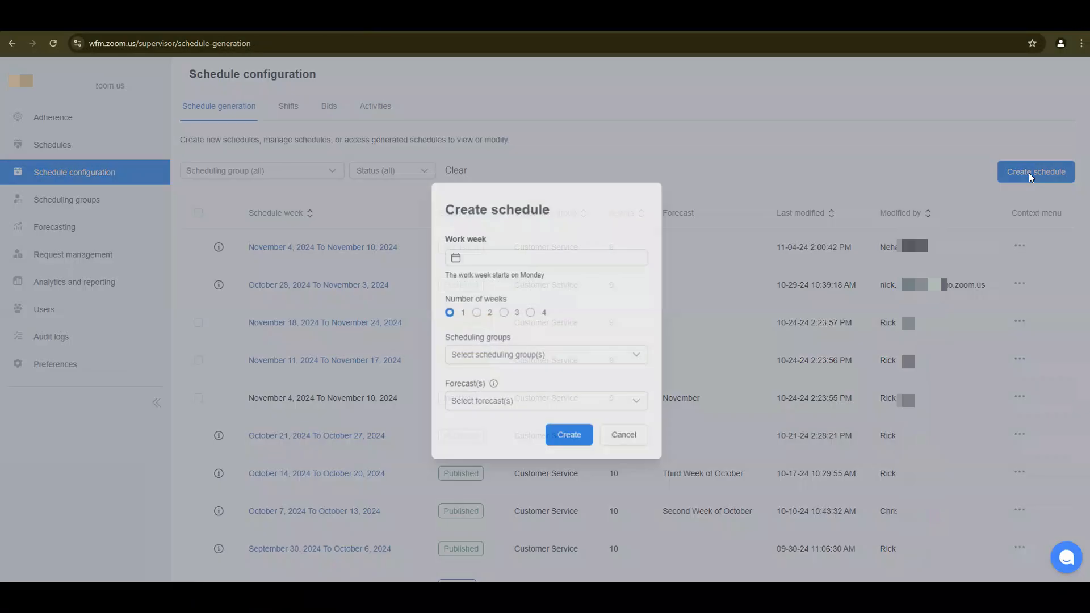
click(477, 258)
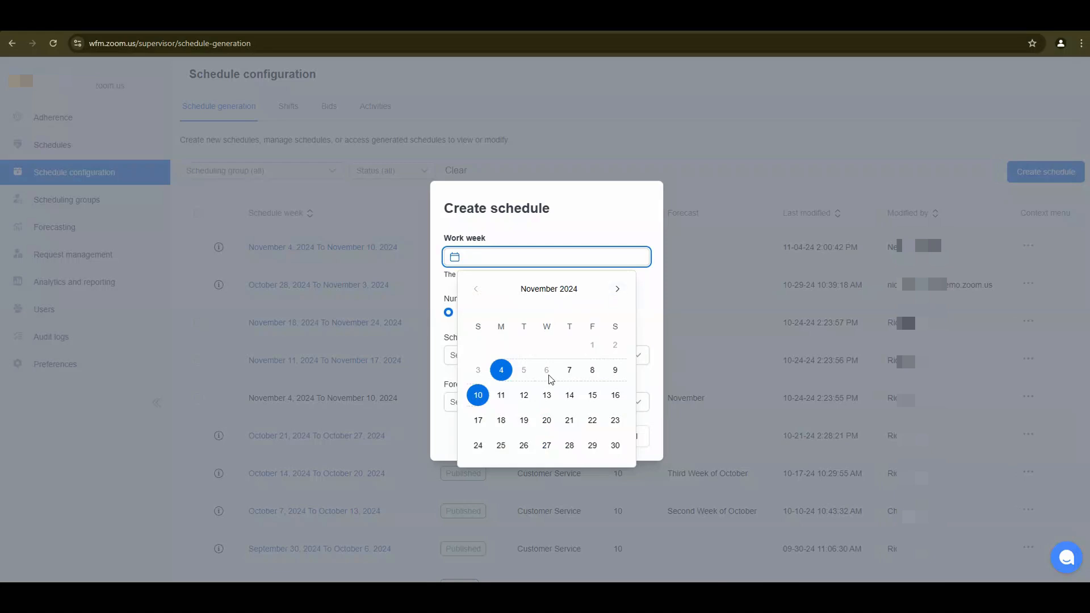
click(505, 396)
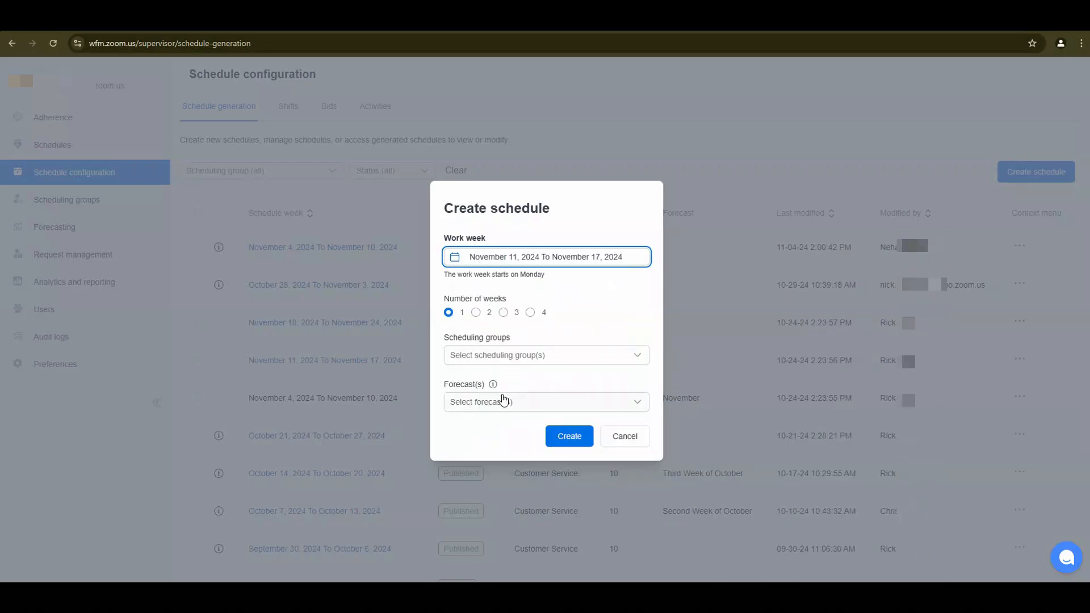
click(504, 313)
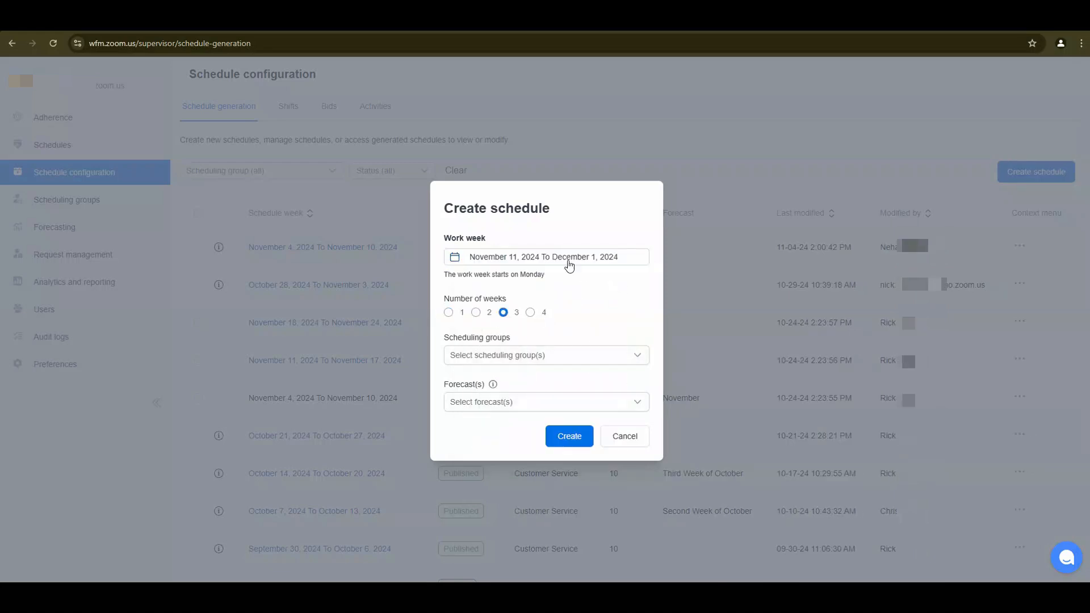
click(502, 356)
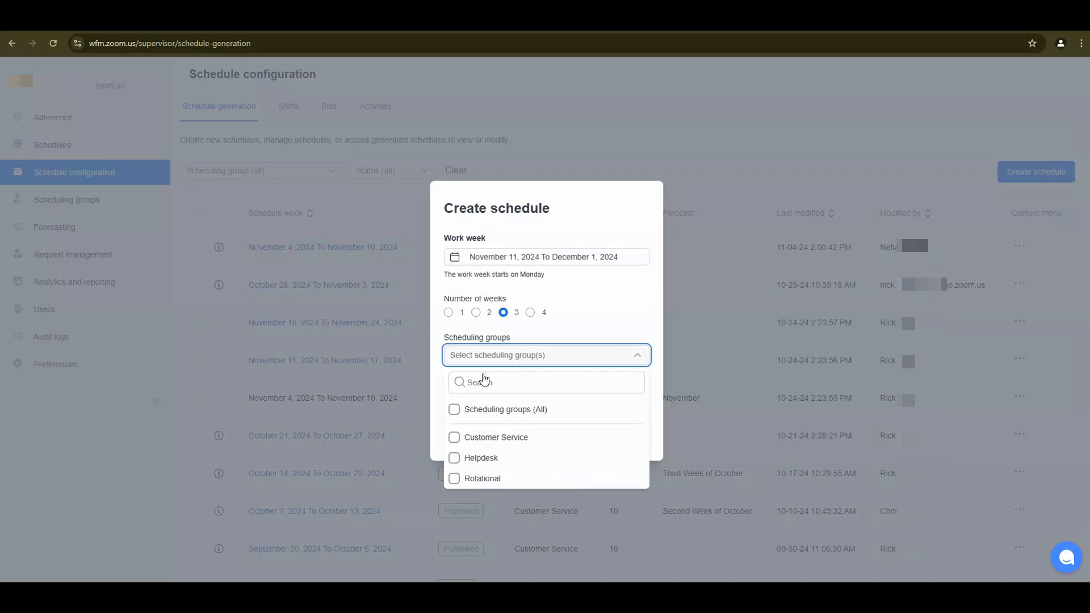
click(454, 479)
click(573, 349)
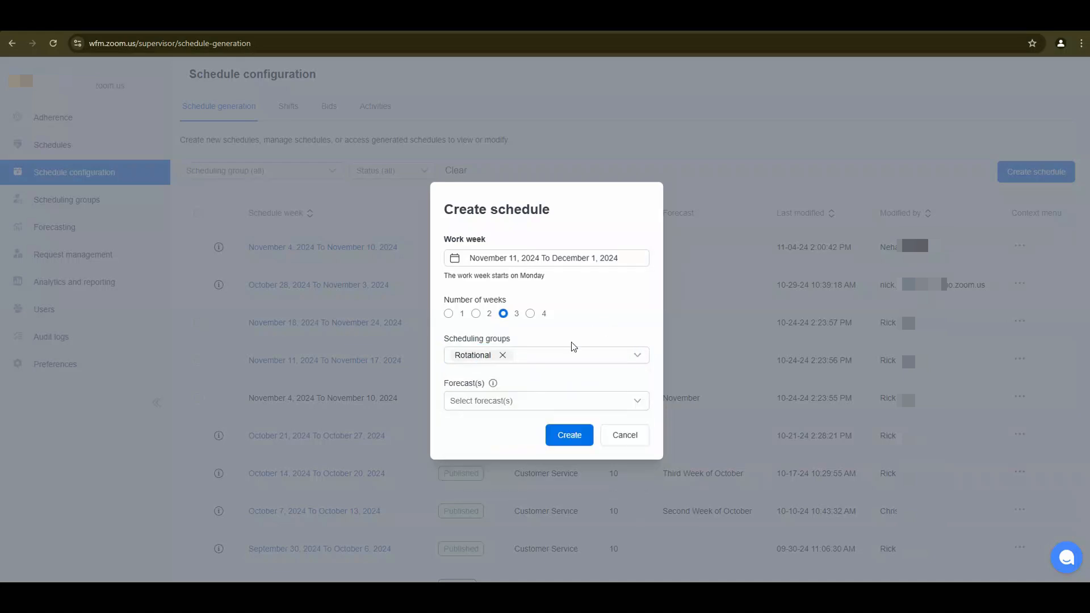
click(572, 441)
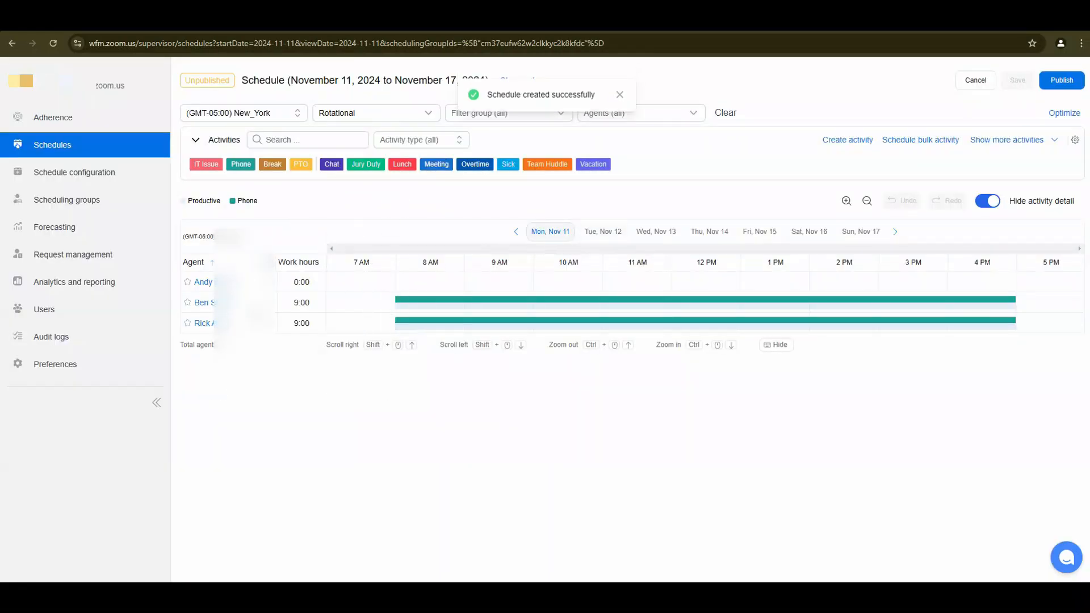
Review the agents' shifts for each day of the November 11 to 17 schedule, from Monday through Sunday.
mouse_move(200, 331)
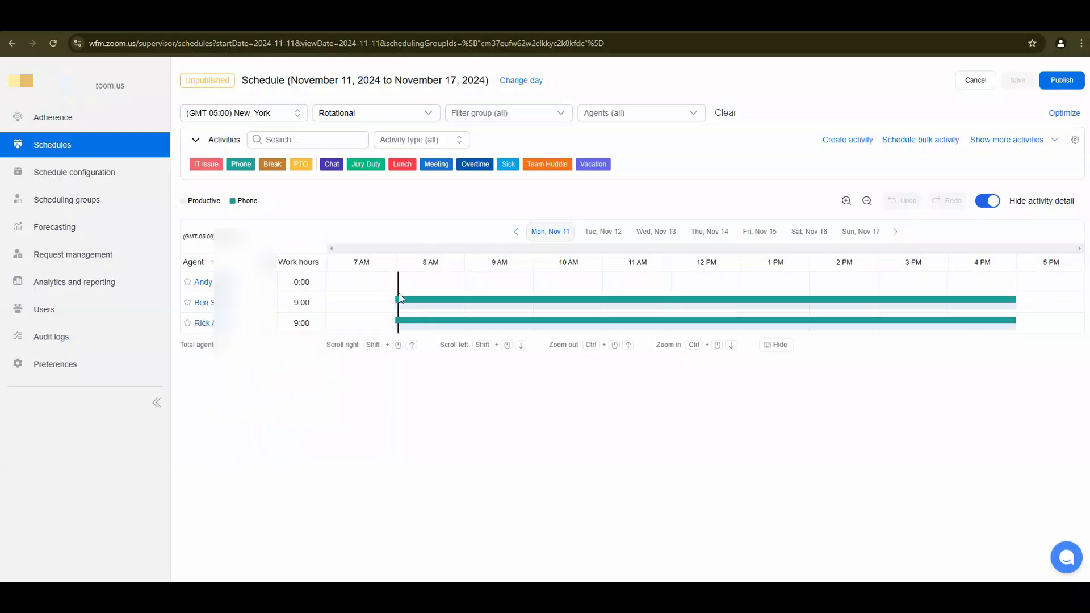
click(605, 231)
click(654, 232)
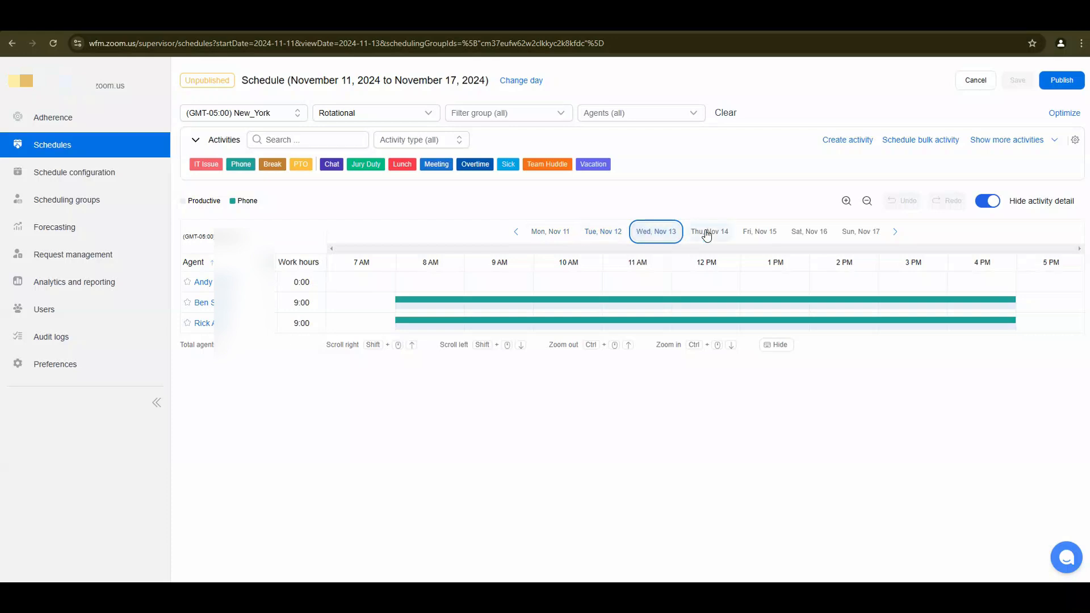
click(707, 234)
click(755, 235)
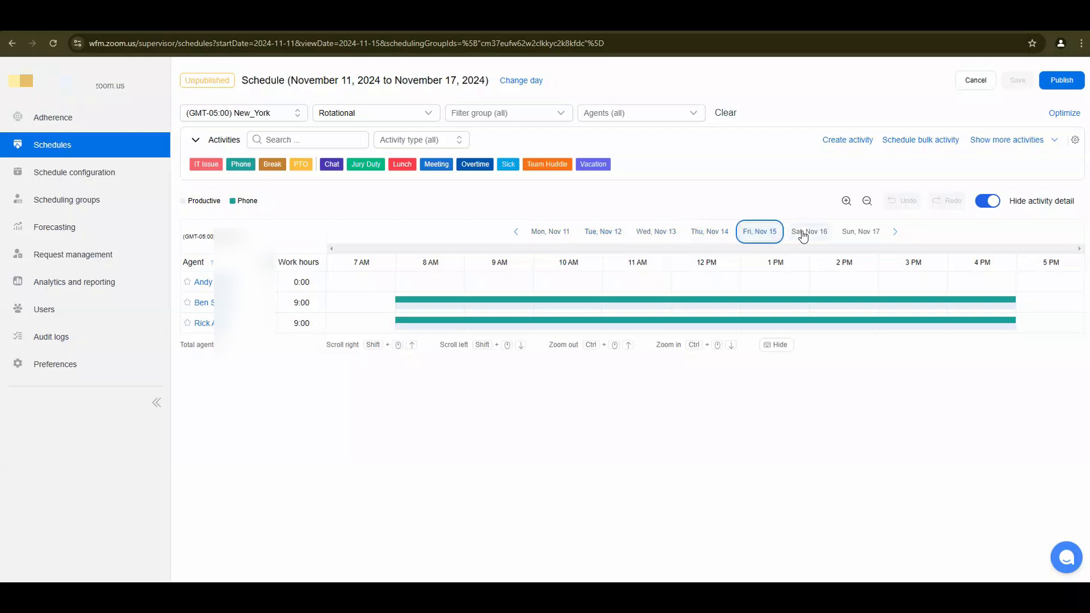
click(810, 234)
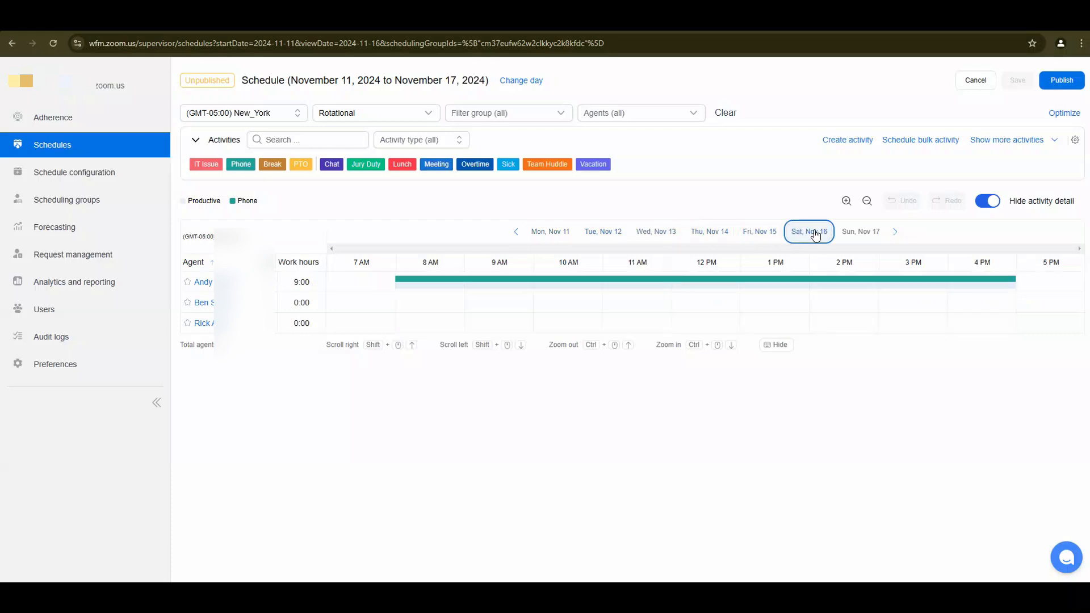
click(855, 237)
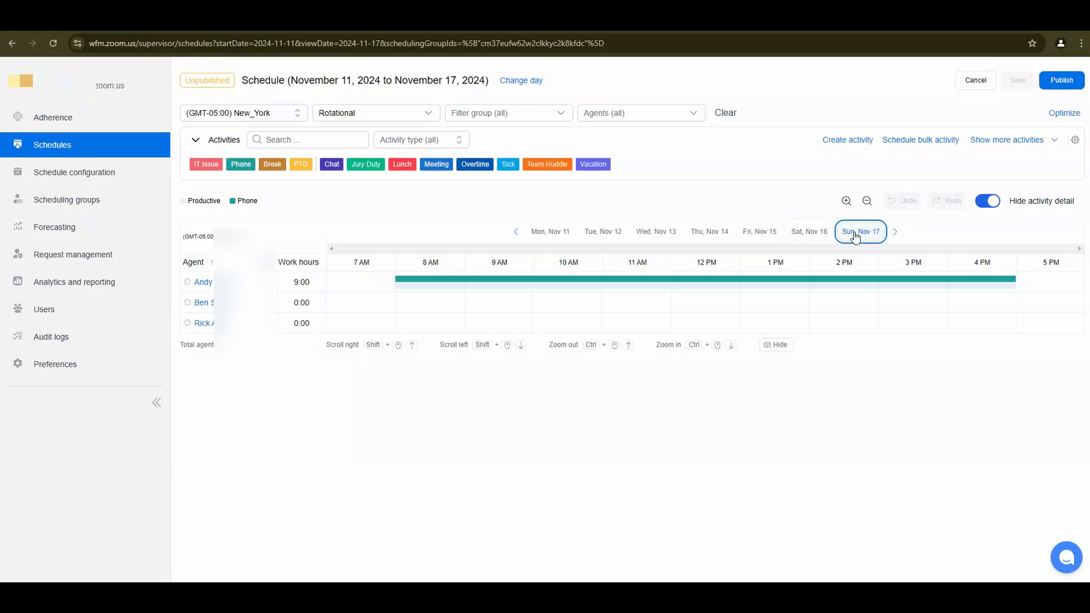
Switch the schedule to the week of November 25 and check agents' shifts on Monday and on Sunday, December 1.
click(522, 81)
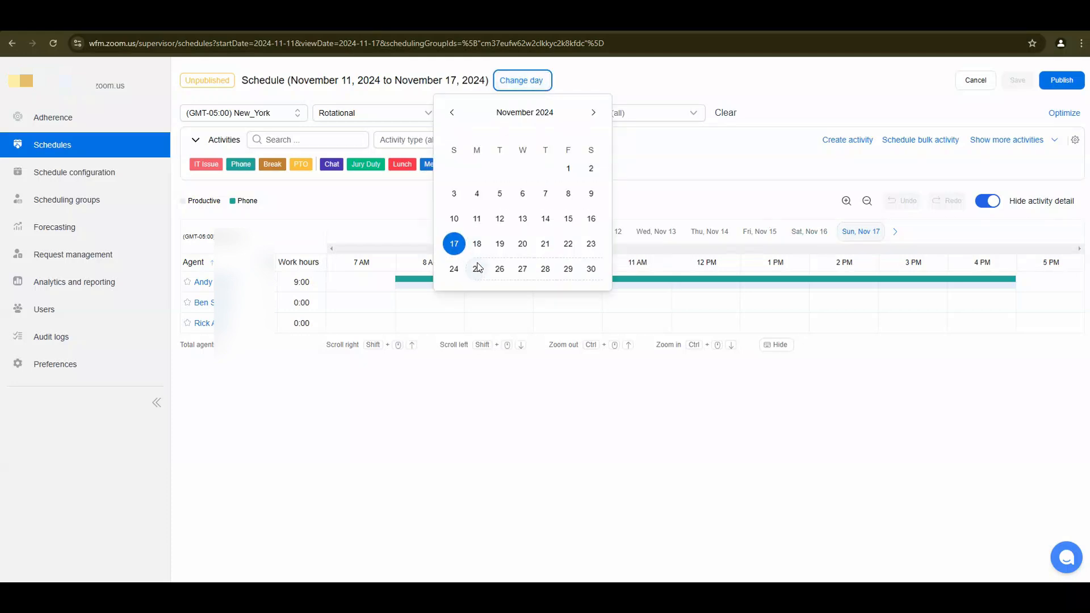
click(477, 270)
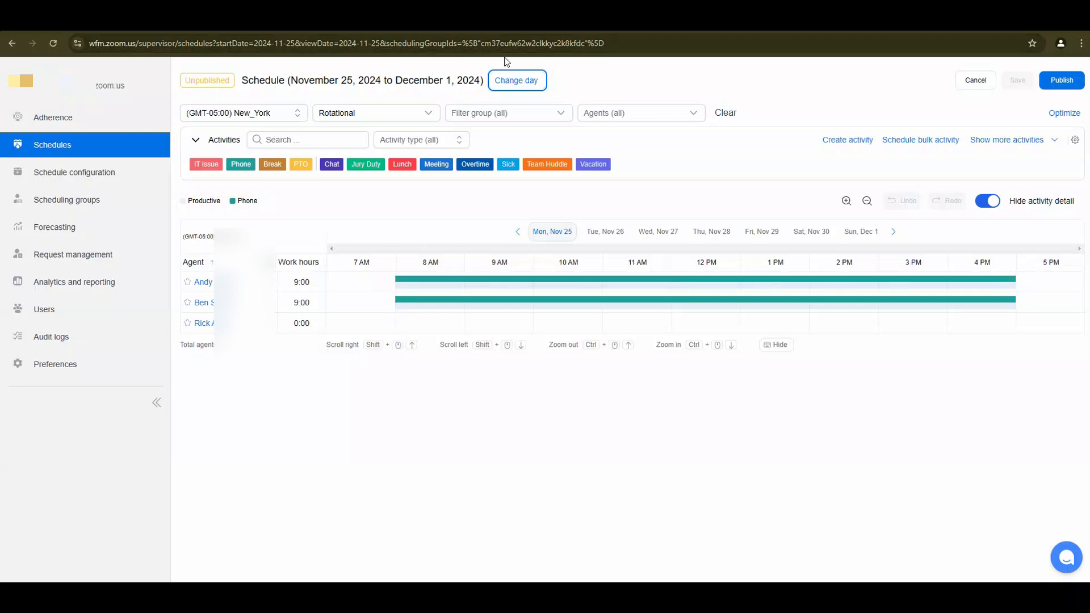
click(527, 91)
click(472, 268)
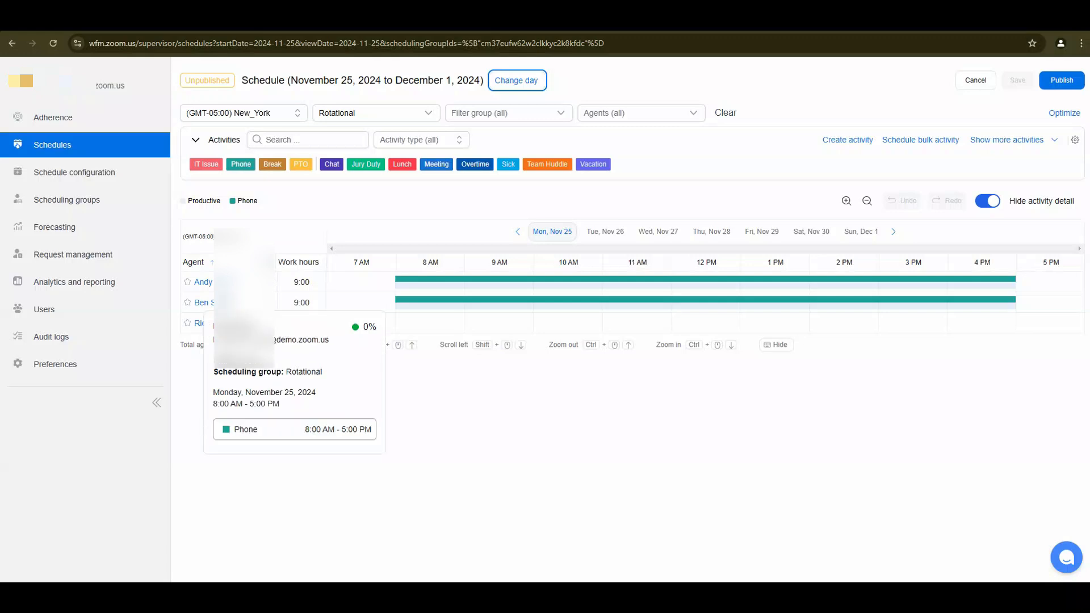
mouse_move(196, 309)
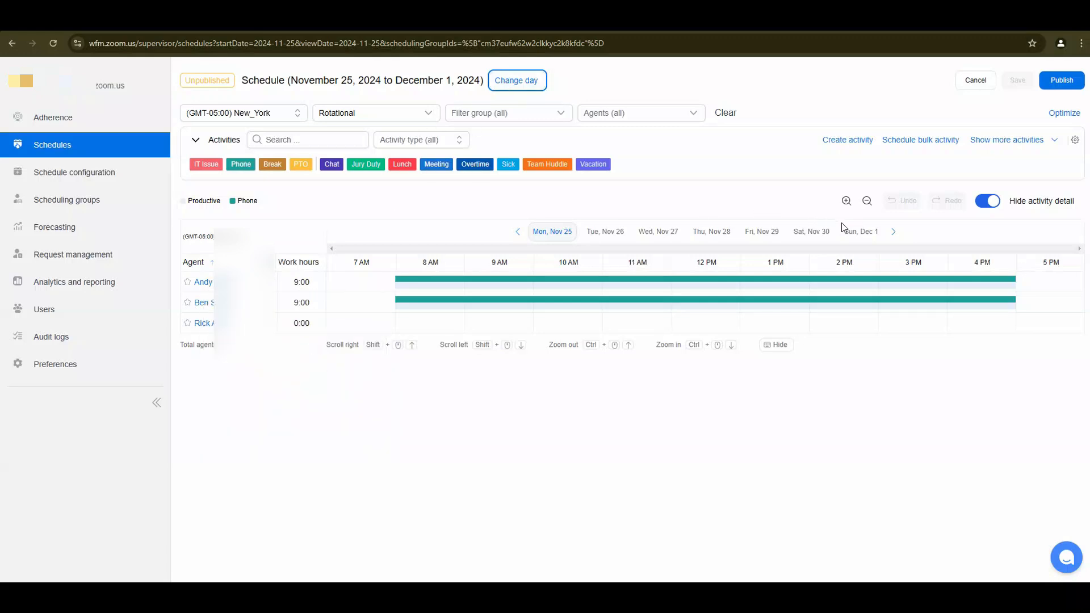
click(859, 231)
Check the agents' schedules for the weeks starting December 9 and December 2, 2024.
click(522, 85)
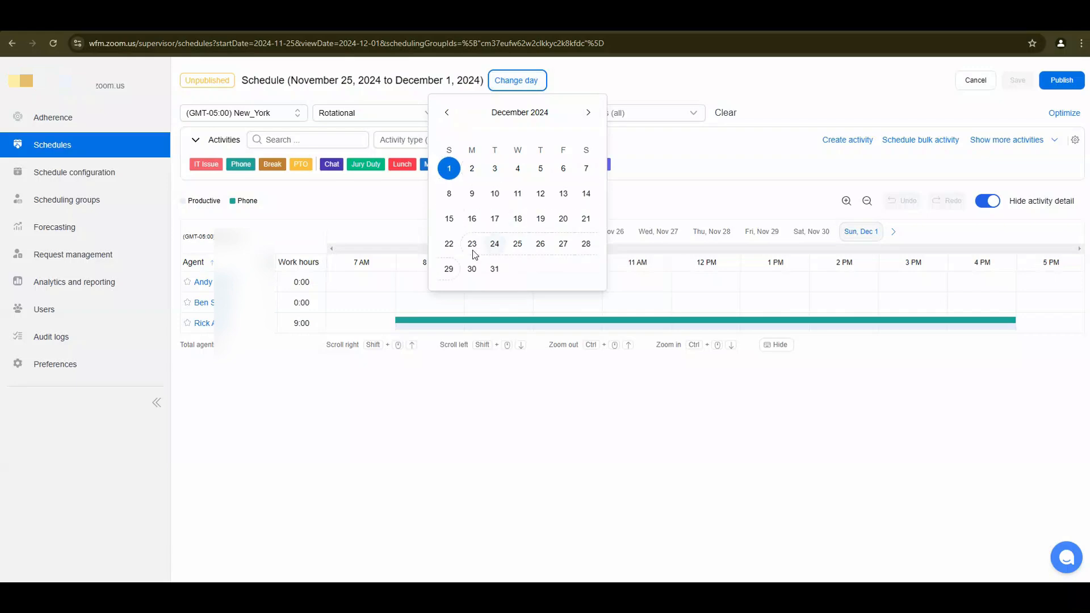
click(473, 195)
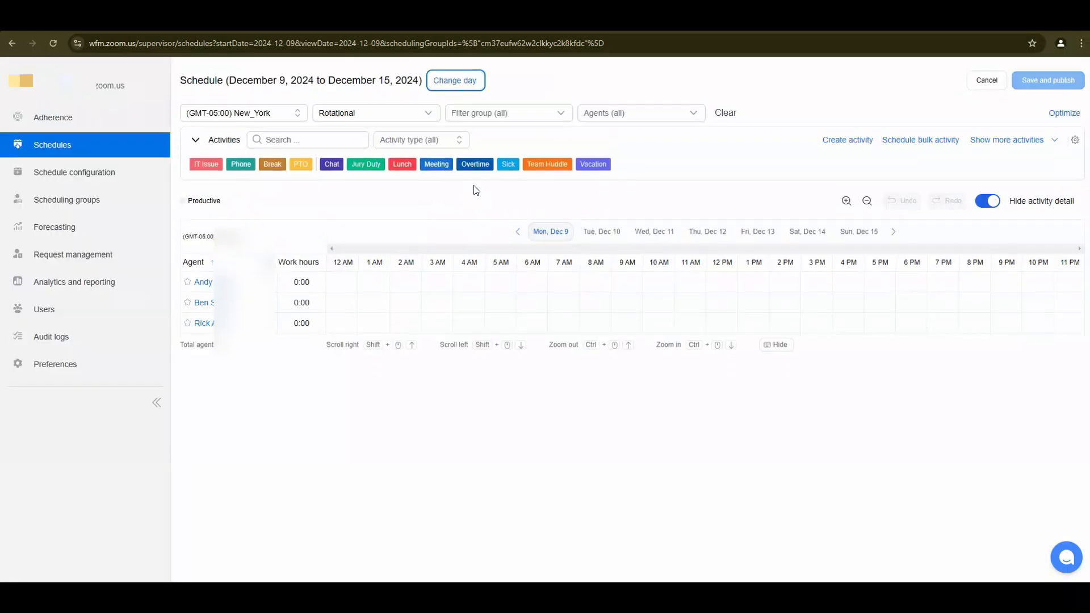
click(471, 80)
click(410, 170)
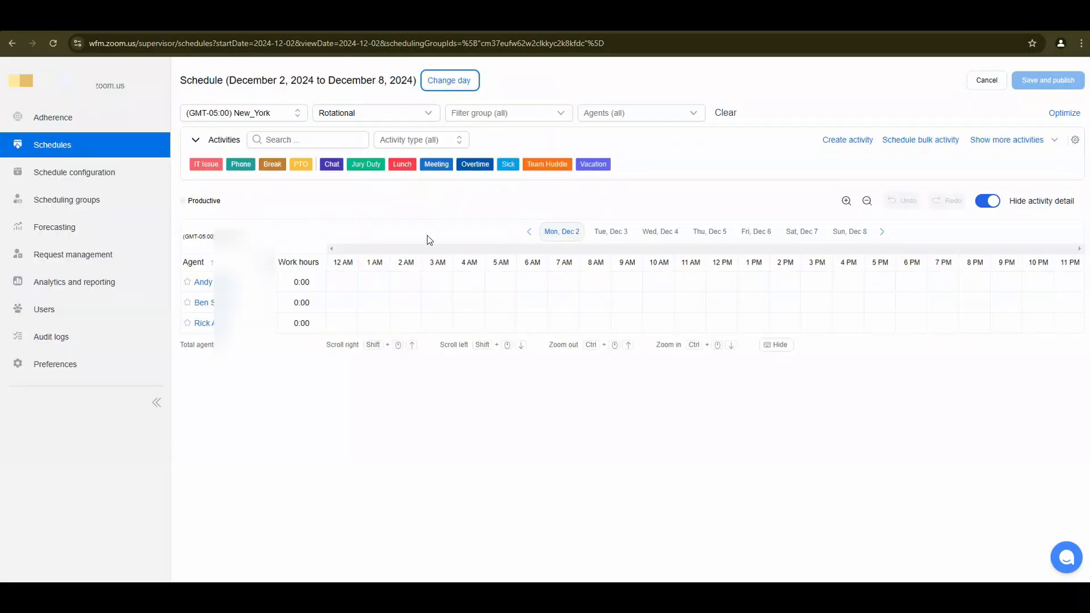
Go back to the week of November 18, 2024 and examine which agents work on Monday.
click(449, 79)
click(389, 117)
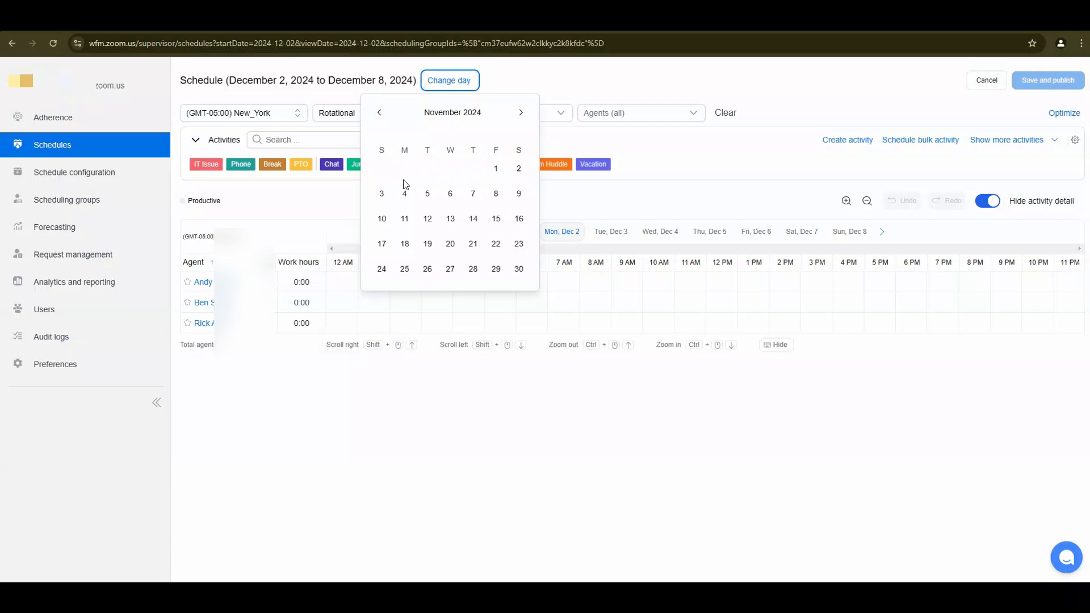
click(405, 243)
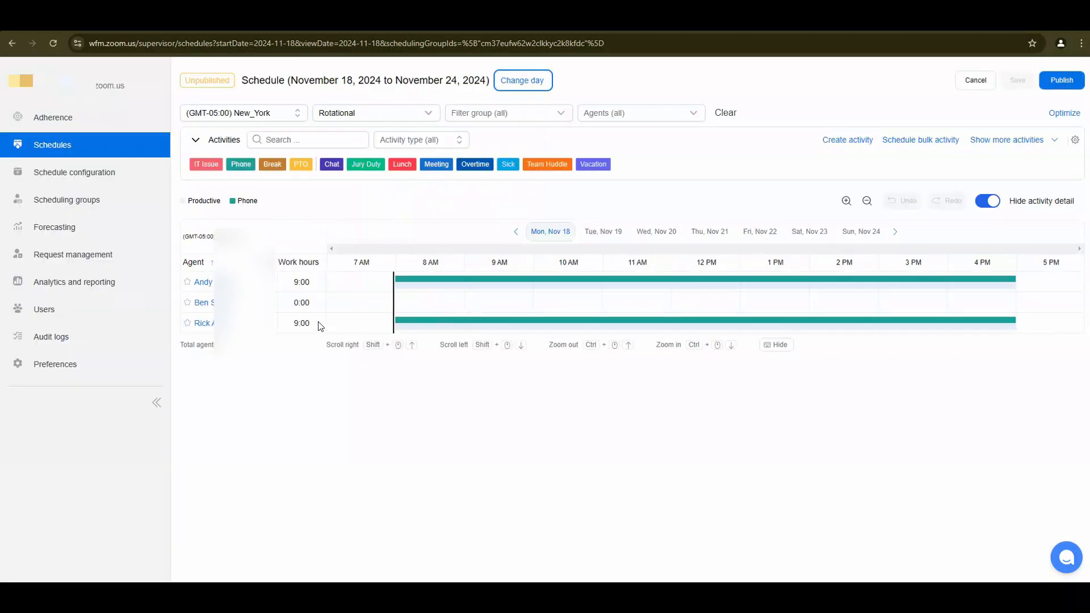
mouse_move(317, 324)
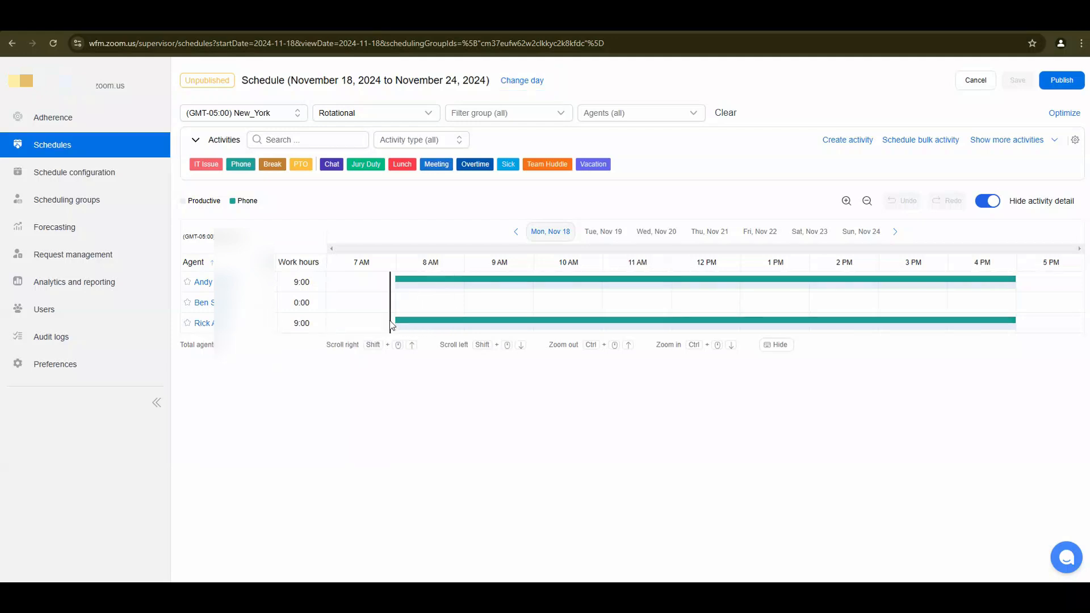
Compare the agents' rotation by viewing the weeks starting November 11, November 18 and November 25 in order.
click(520, 81)
click(477, 219)
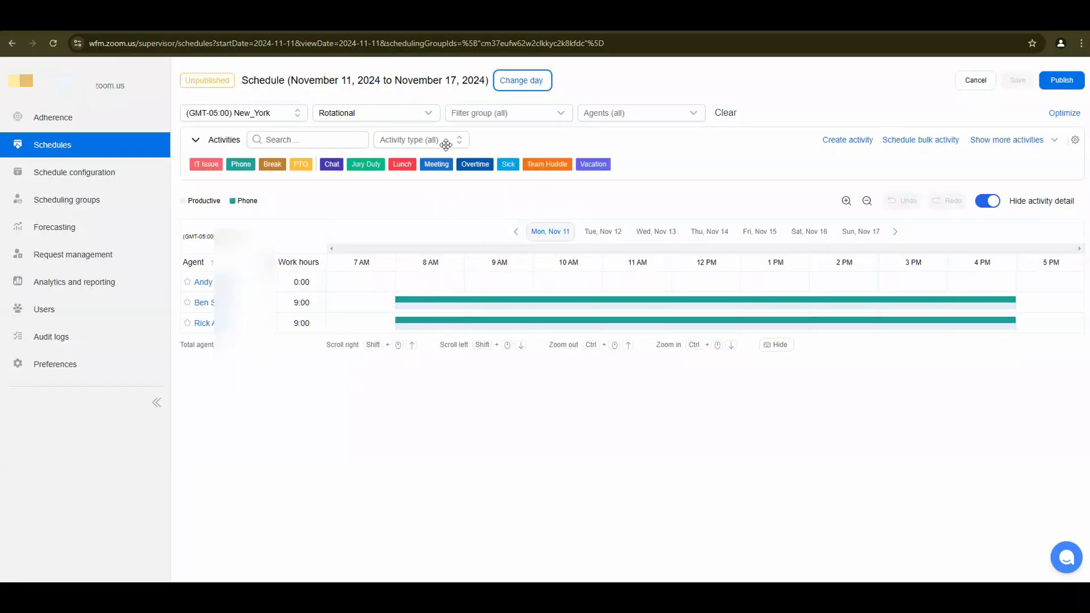
click(534, 80)
click(477, 244)
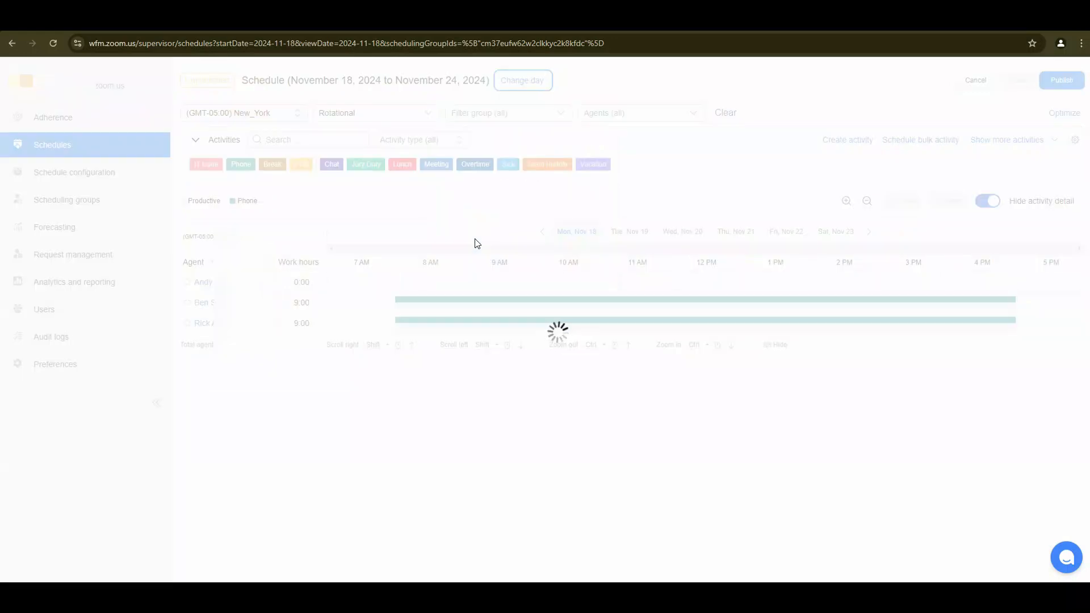
click(522, 80)
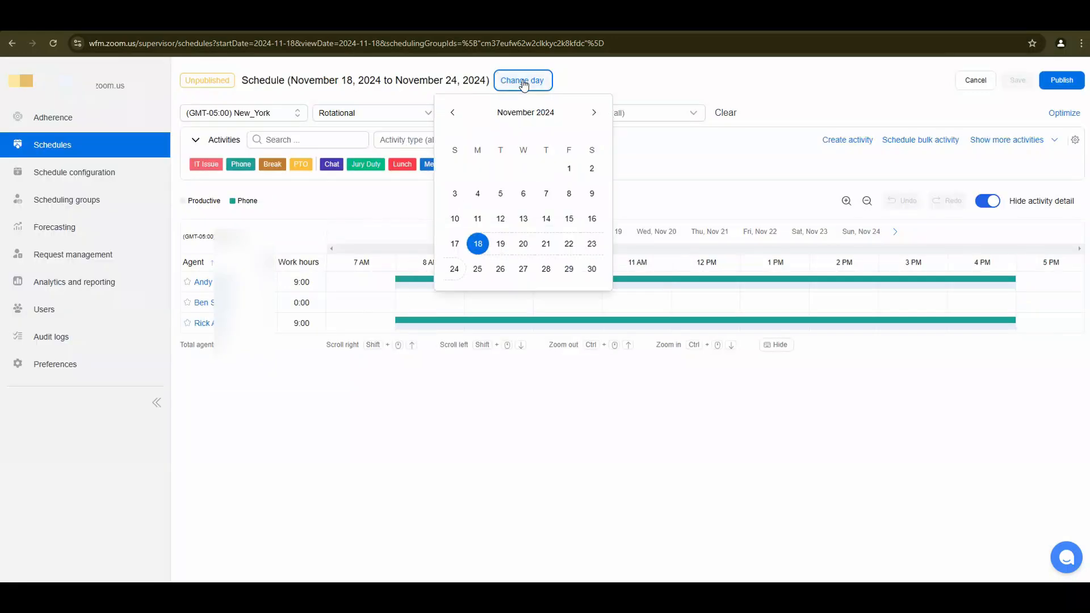
click(478, 269)
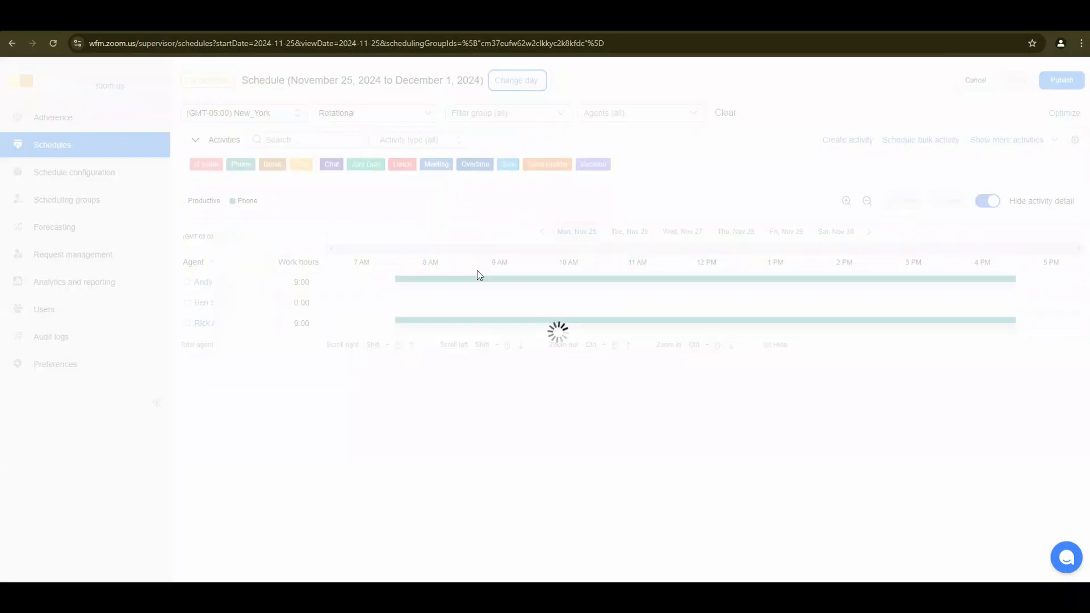